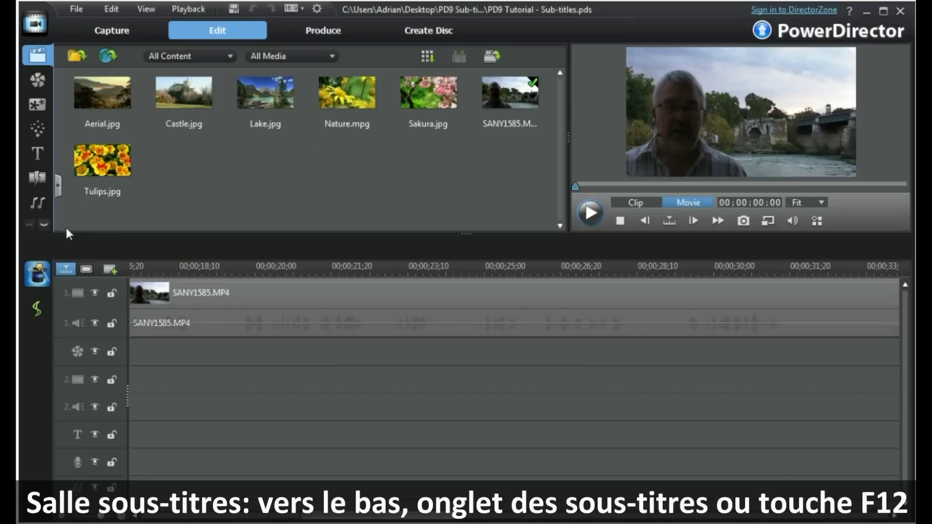
Open the Subtitle Room and look through the start times, end times and texts of the existing subtitles
click(43, 226)
click(43, 225)
click(43, 225)
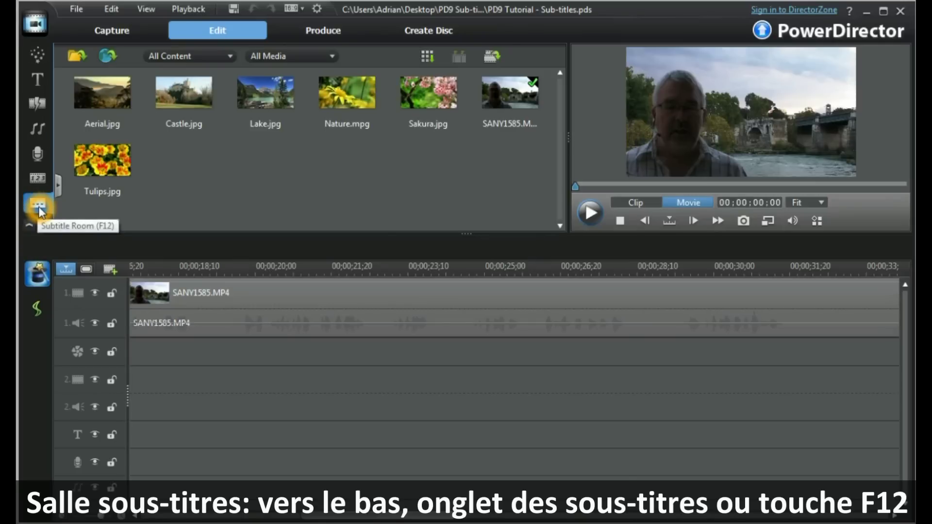
click(39, 207)
click(193, 170)
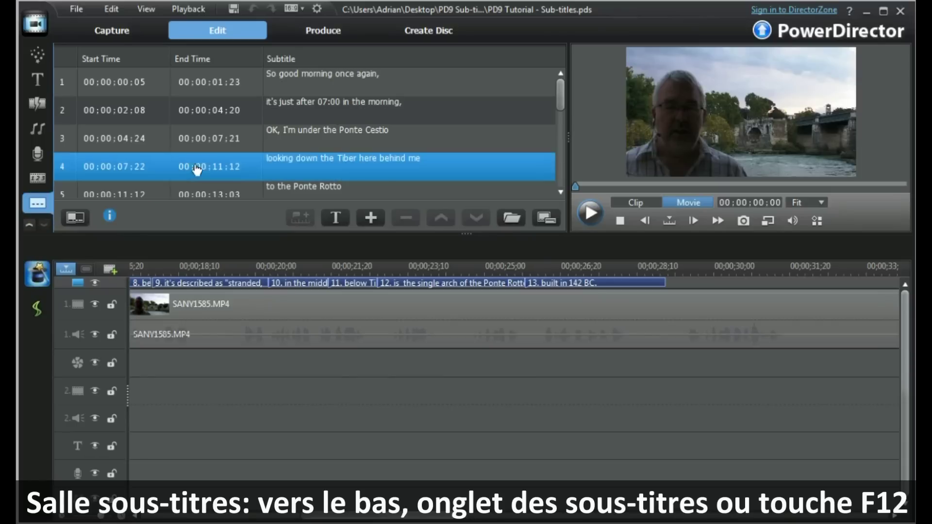
click(260, 113)
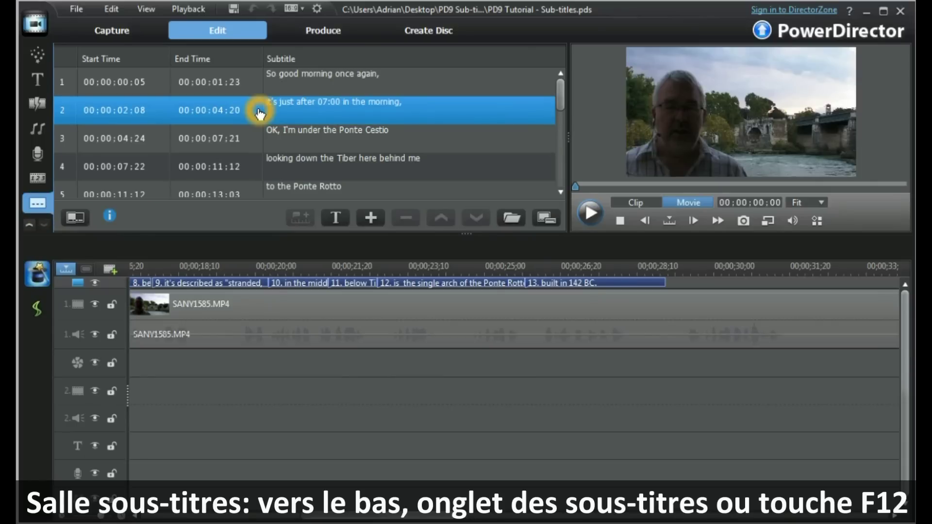
click(242, 138)
Check the Show Subtitle Track setting in the timeline's track options and leave it as is
click(121, 283)
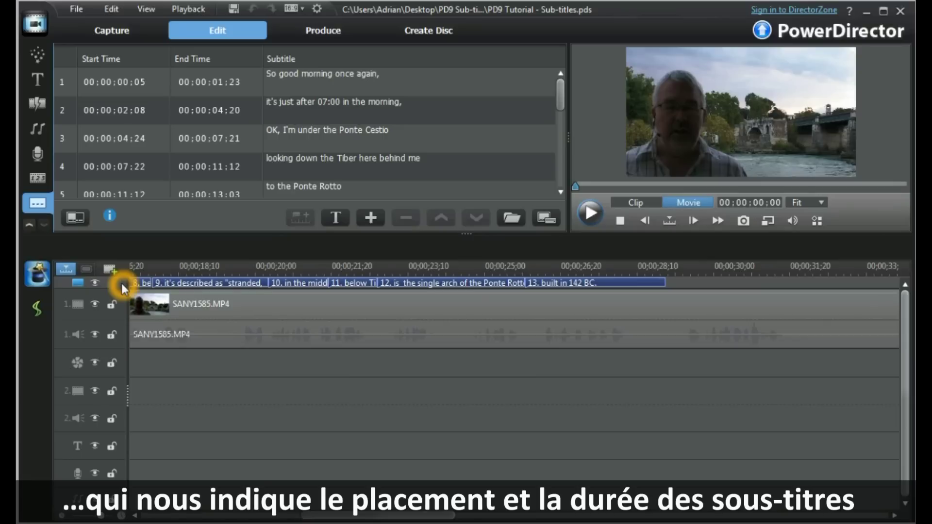
right_click(121, 283)
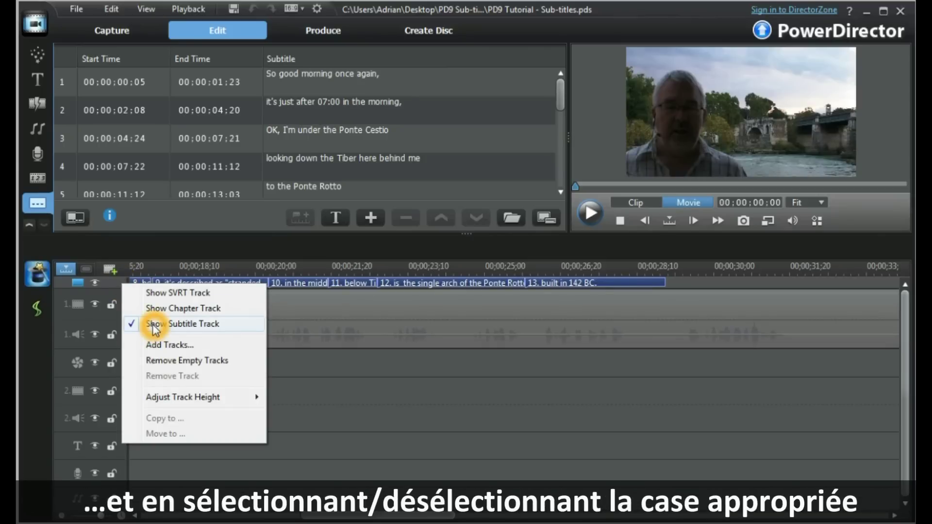
click(313, 405)
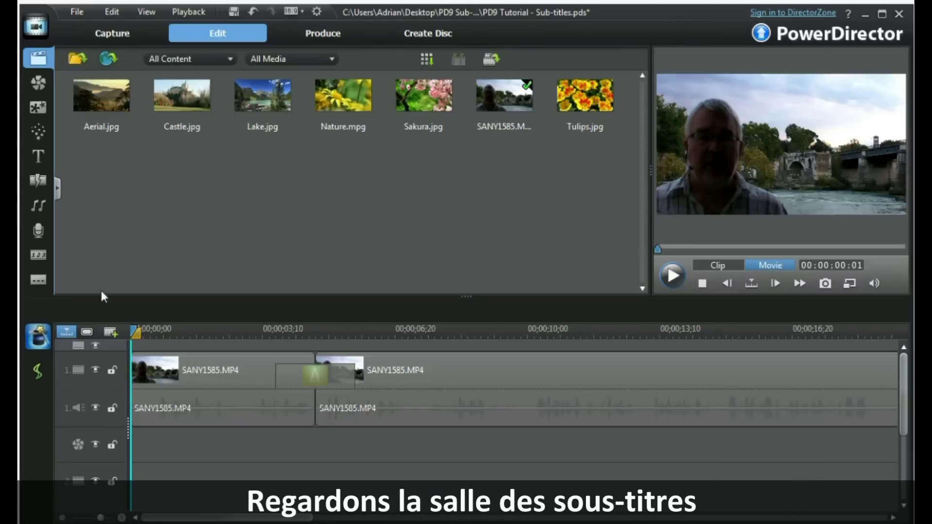
Open the Subtitle Room for the project without subtitles and look at its time and subtitle columns
click(41, 281)
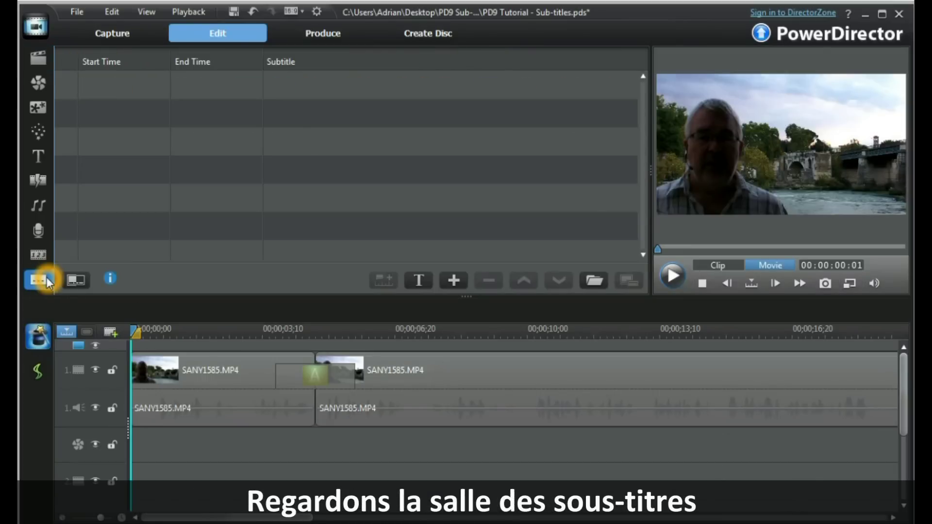
click(109, 92)
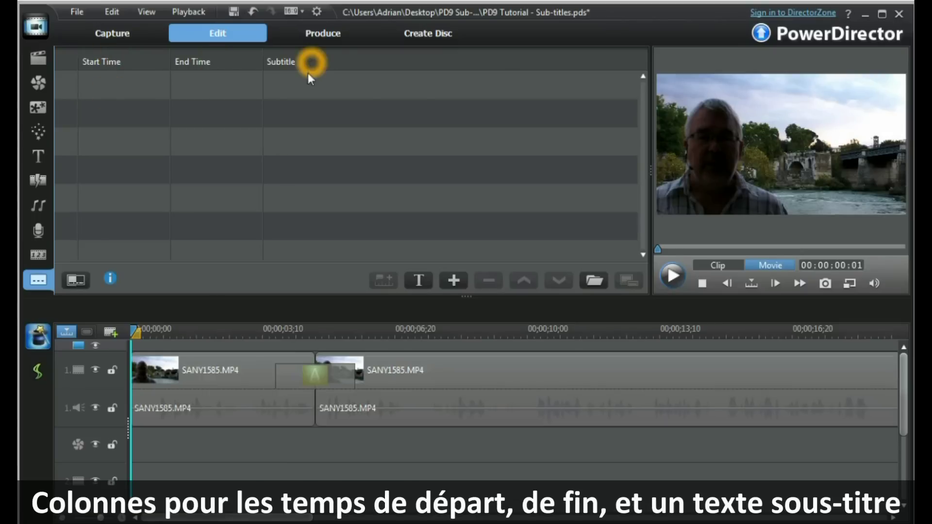
Examine the Subtitle Room tools for adding, formatting, removing and navigating subtitles, and for importing SRT or TXT files and exporting
click(76, 283)
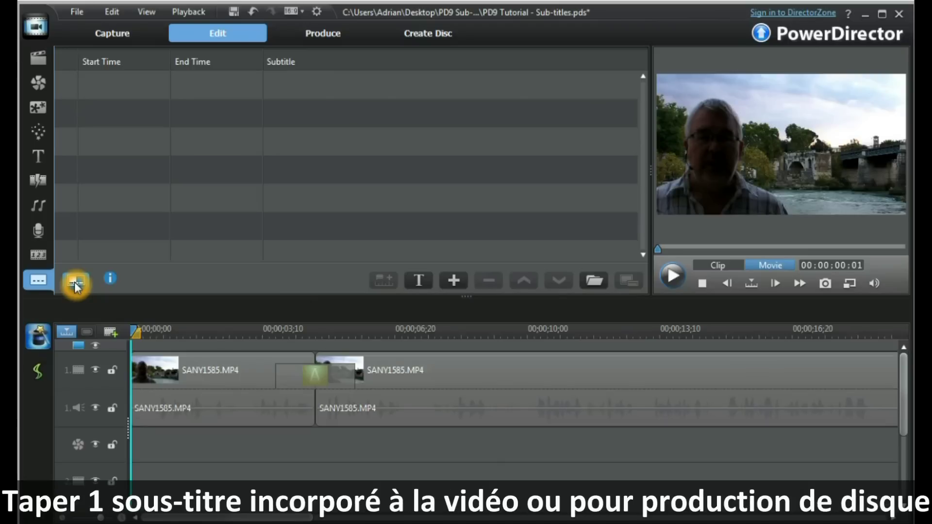
click(361, 278)
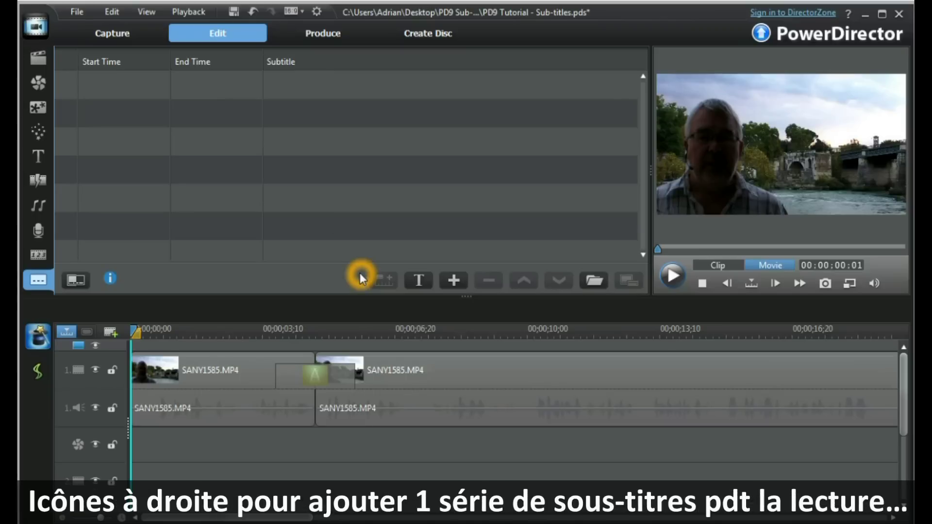
click(384, 286)
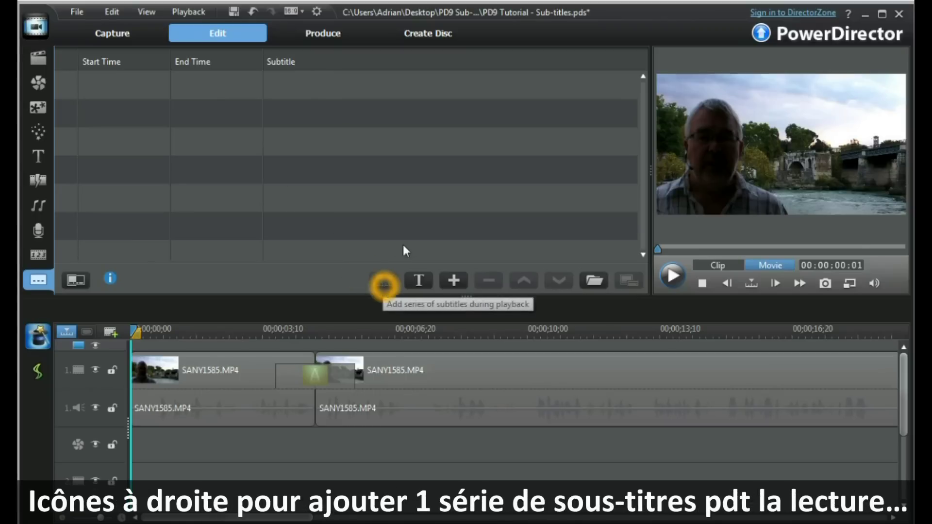
click(421, 282)
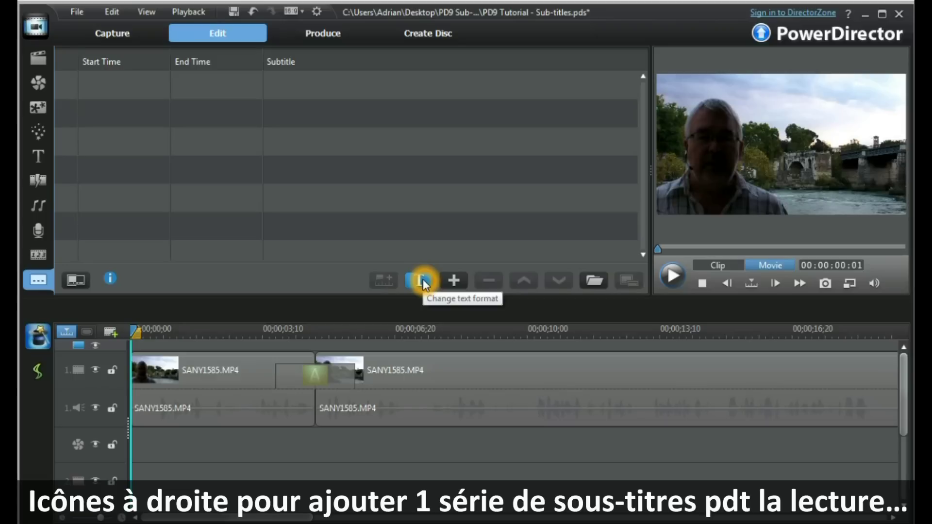
click(456, 280)
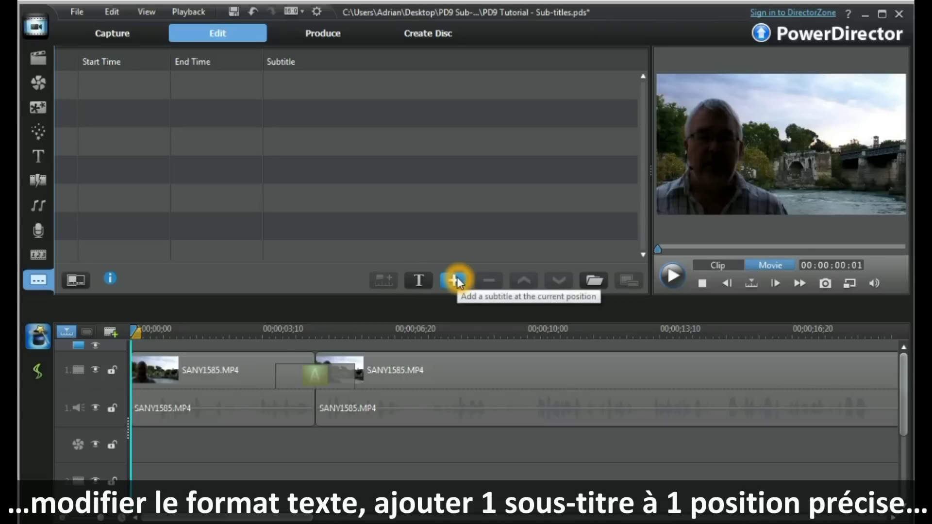
click(488, 278)
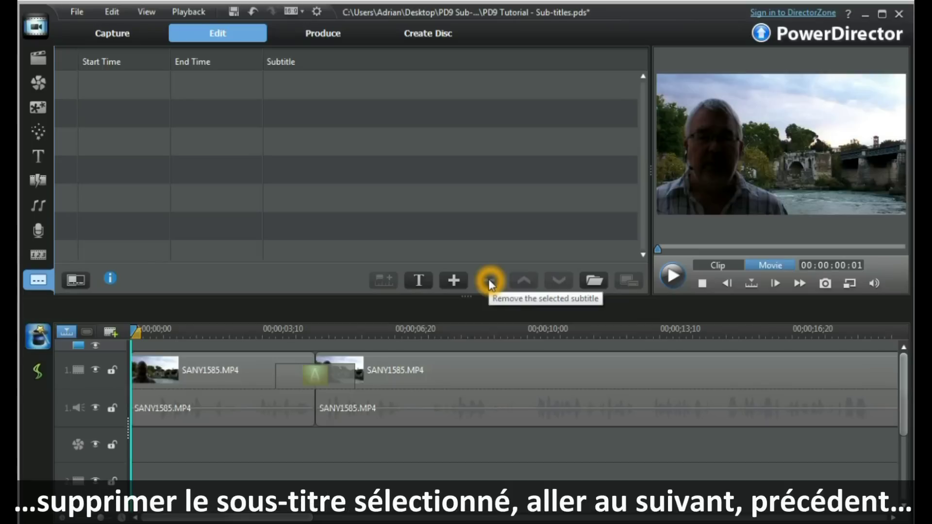
click(528, 280)
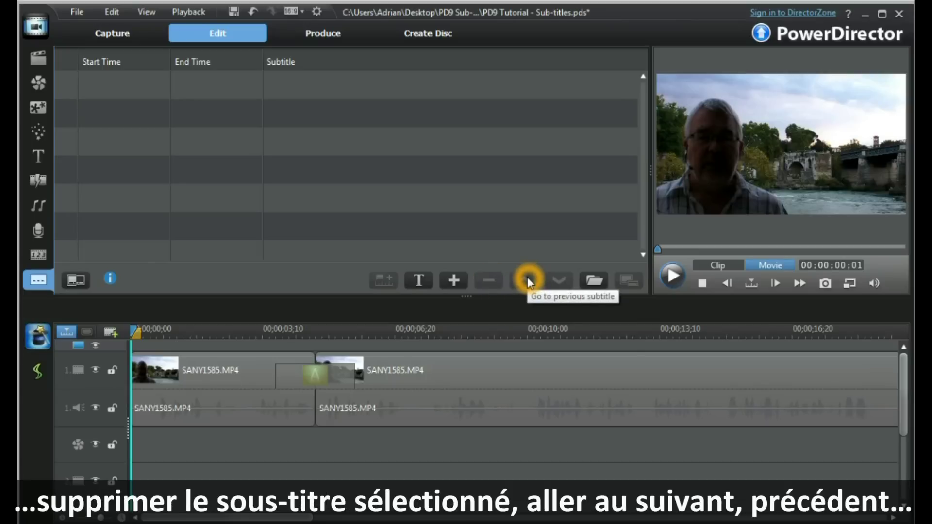
click(559, 279)
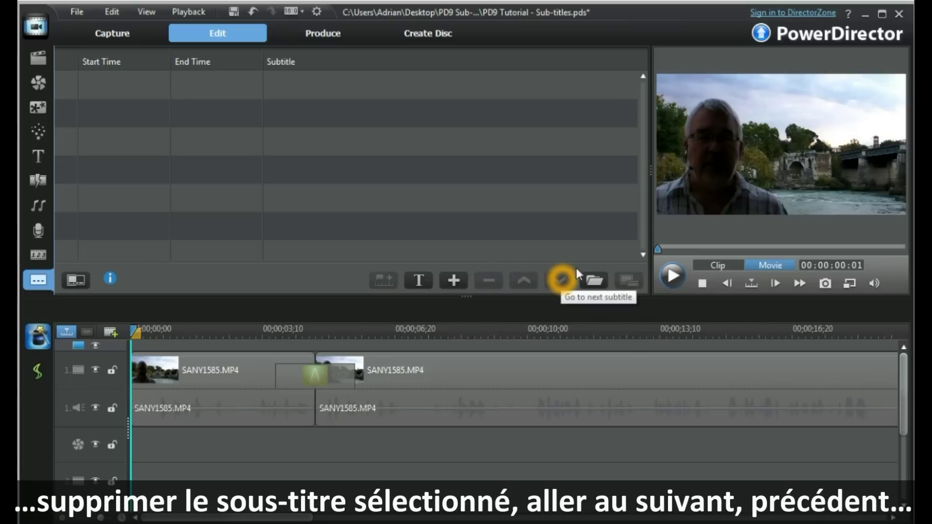
click(599, 282)
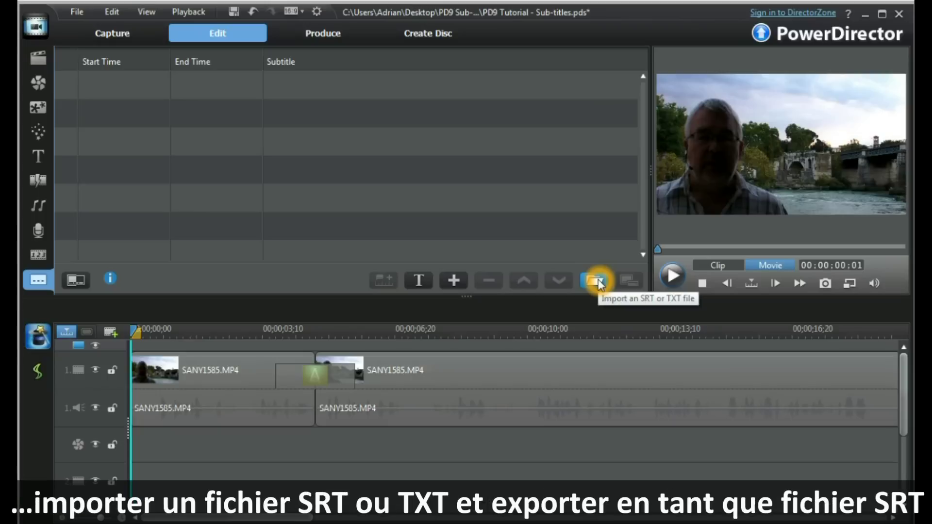
click(630, 277)
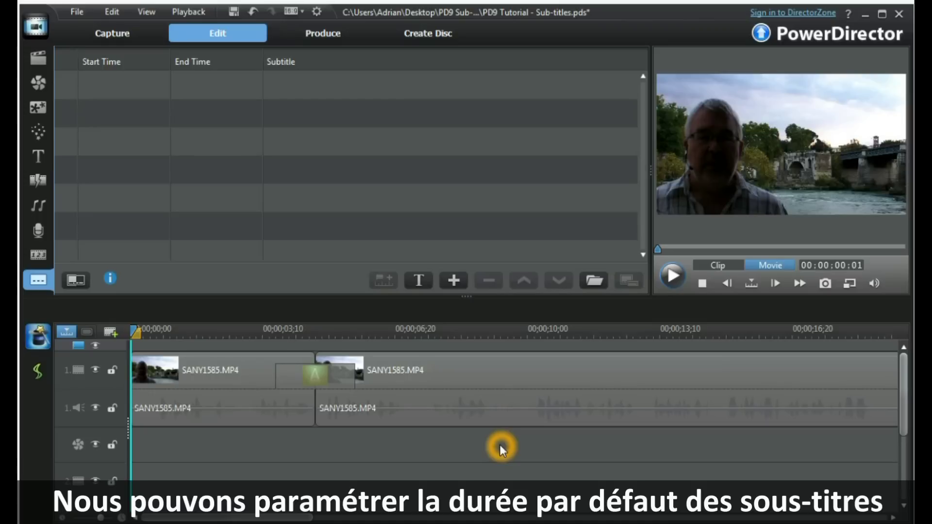
Open the Editing preferences to check the default subtitle duration
click(111, 14)
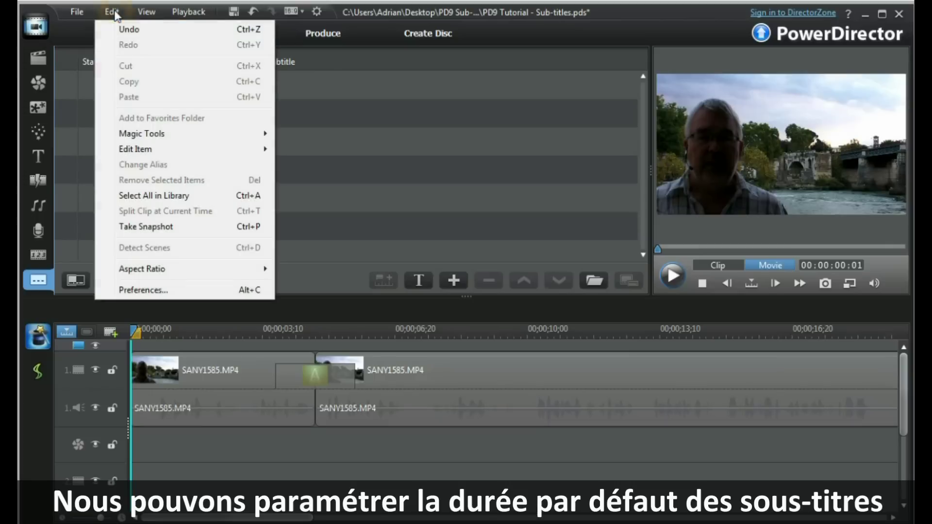
click(131, 291)
click(295, 154)
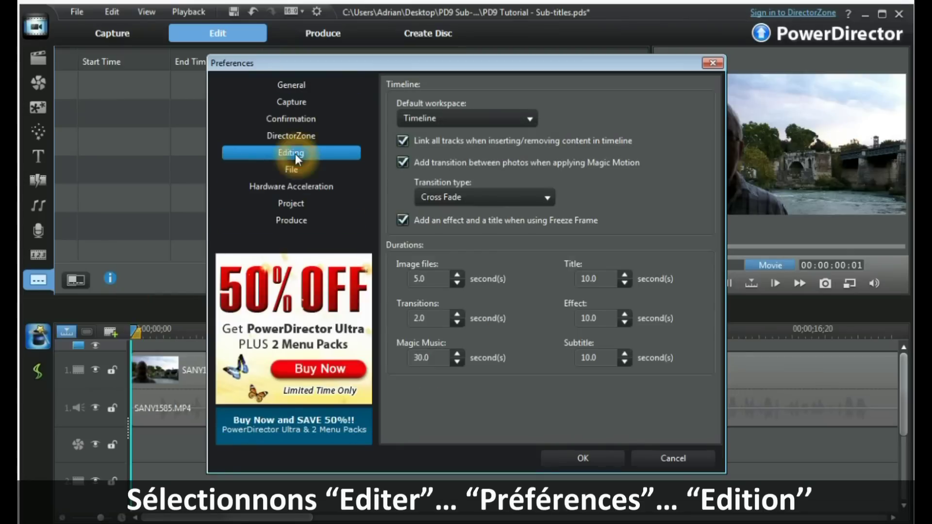
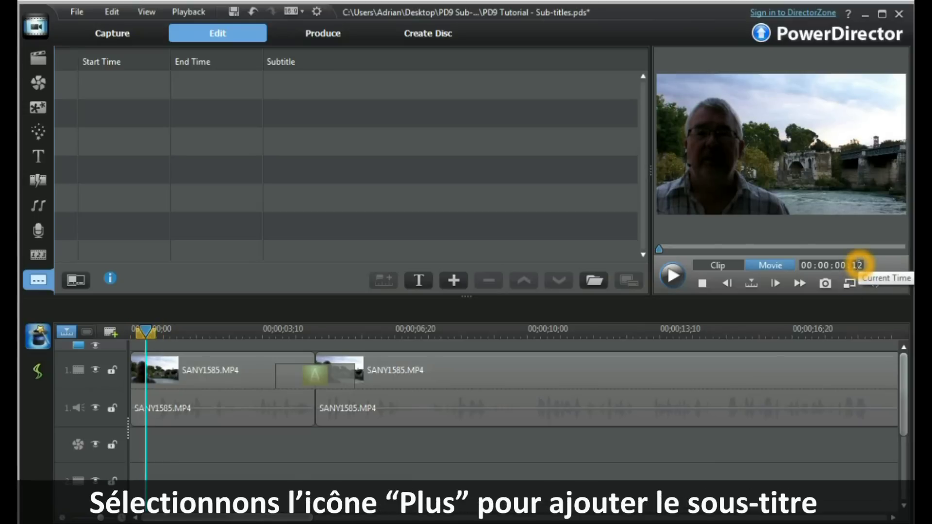
Add a subtitle at the current playhead position, 00:00:00:12
click(454, 281)
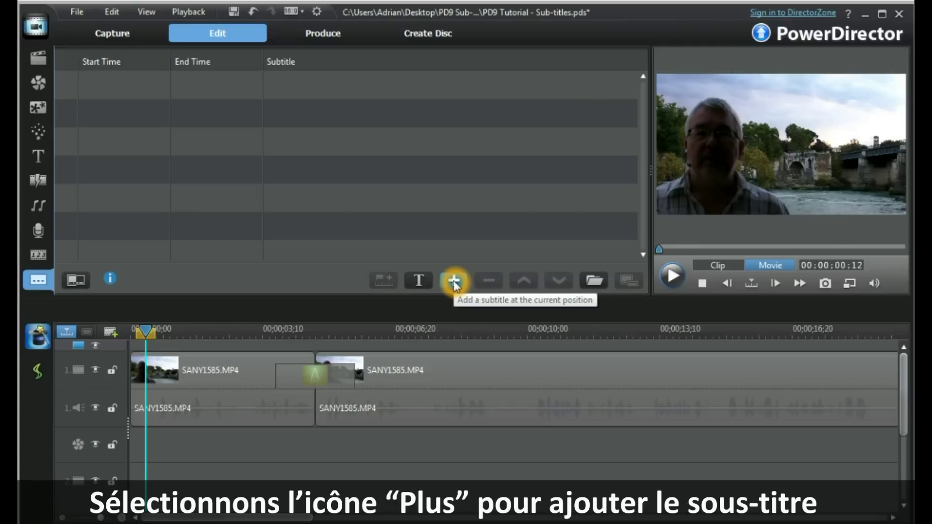
click(453, 282)
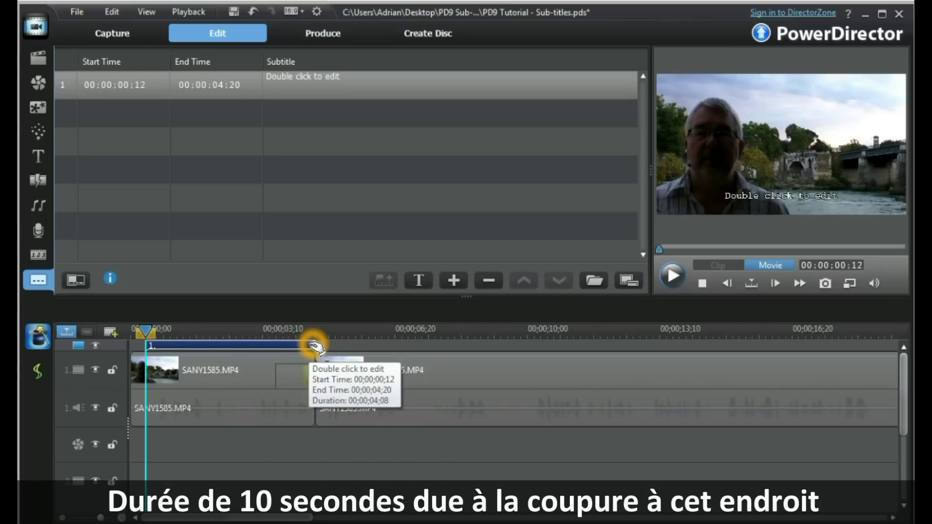
Try to lengthen and shorten the new subtitle by moving its end edge on the subtitle track
drag(313, 346, 316, 346)
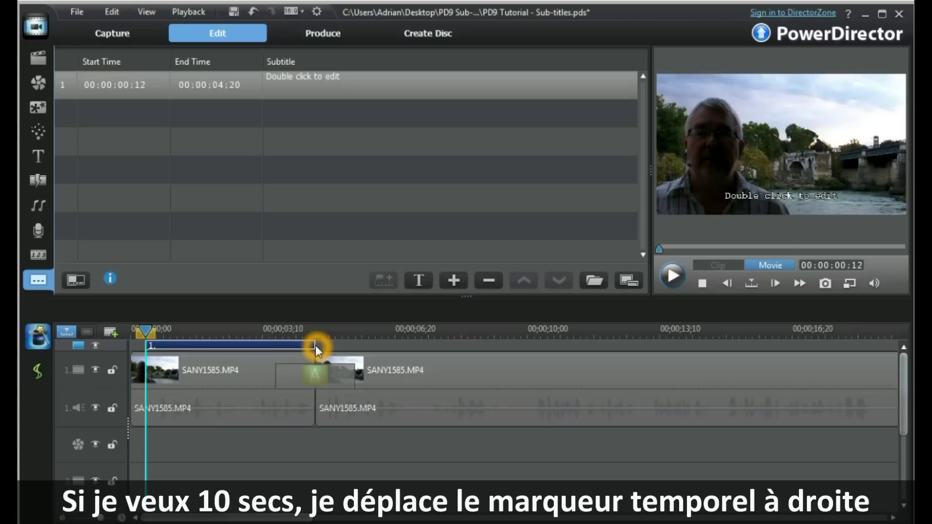
drag(315, 345, 393, 345)
drag(500, 347, 324, 345)
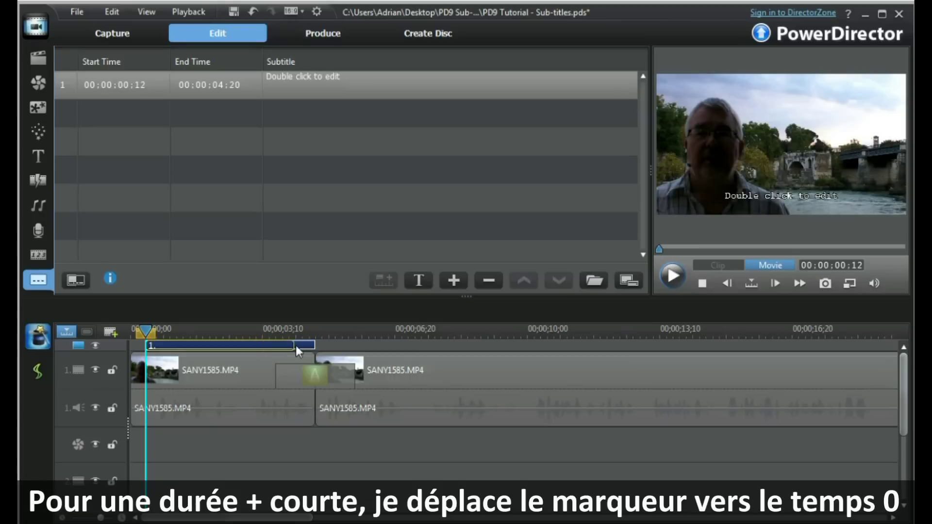
click(314, 347)
click(287, 391)
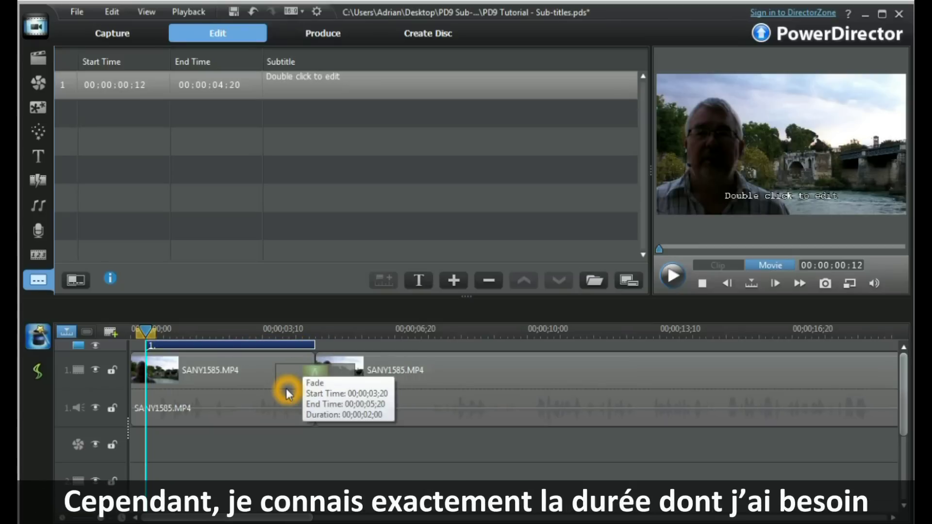
Set the end time of the first subtitle to 00:00:02:00
click(219, 86)
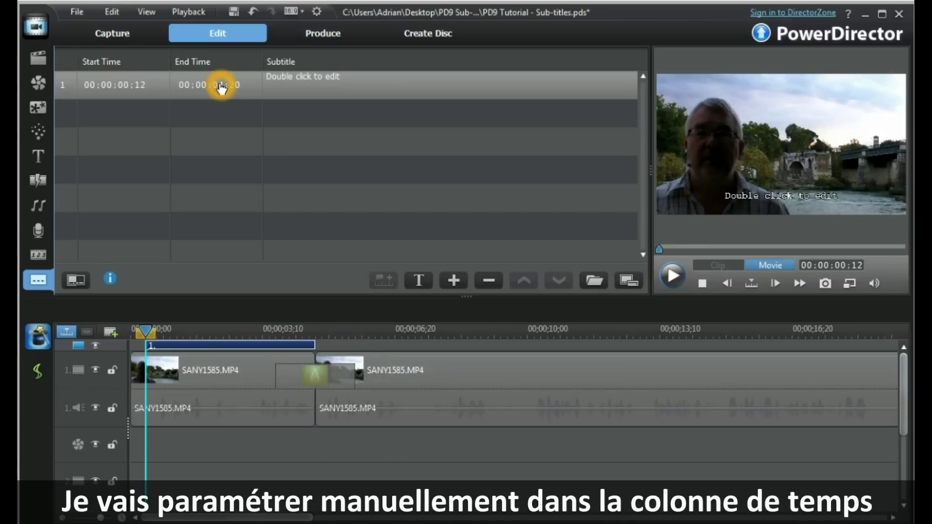
double_click(218, 86)
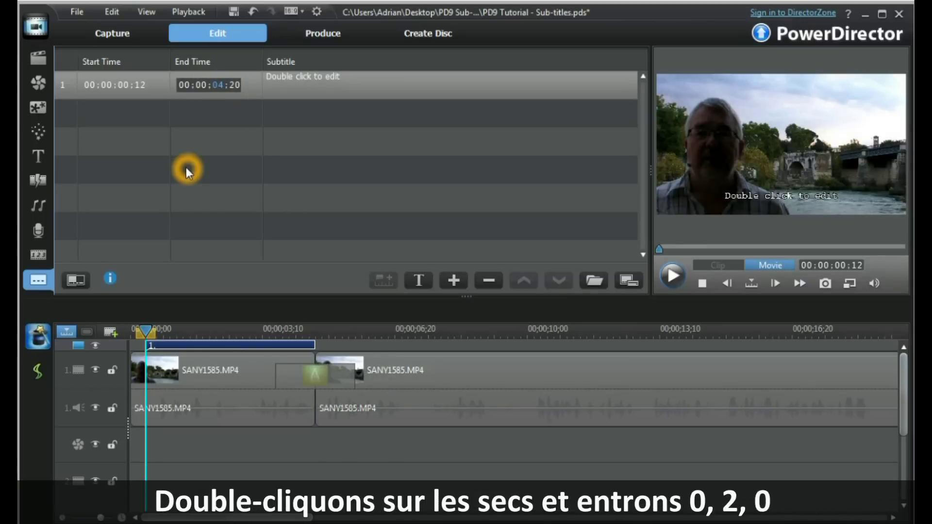
text(02:00)
click(143, 87)
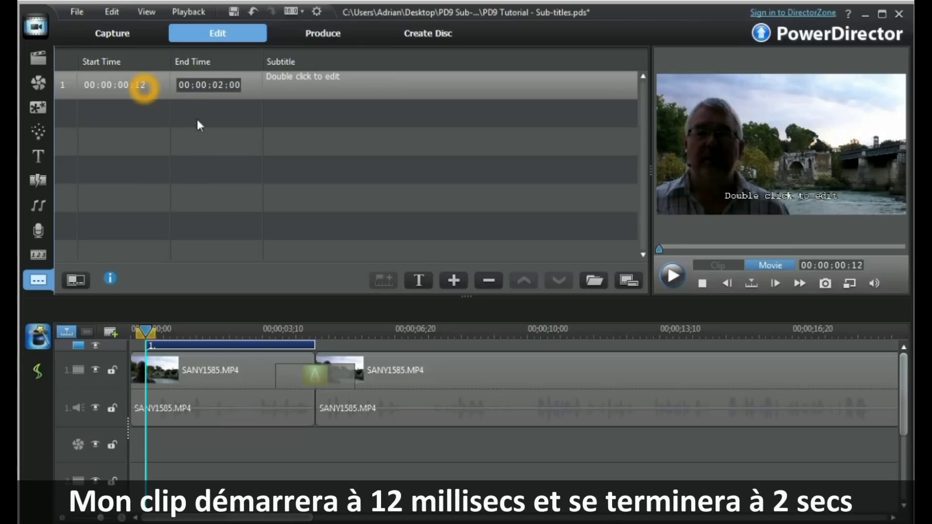
click(238, 88)
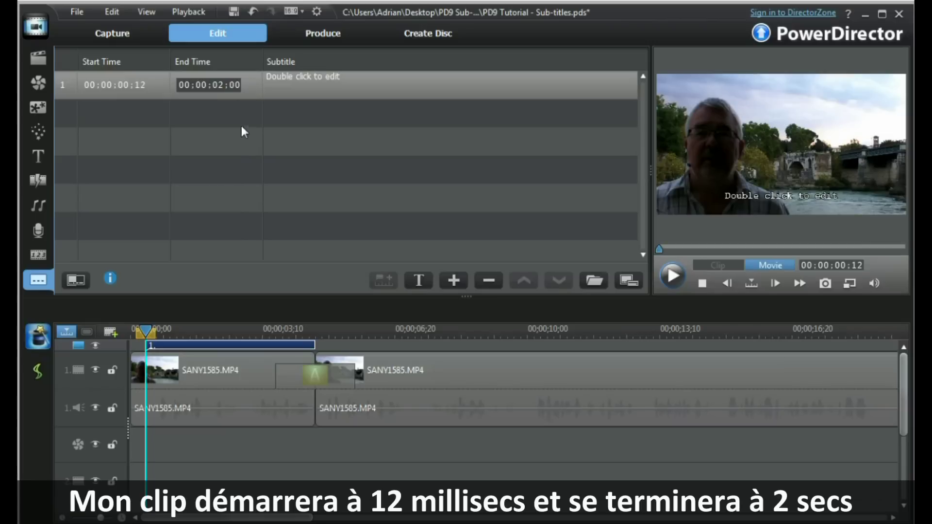
Replace the first subtitle's placeholder text with "So good morning once again," and deselect it
click(329, 86)
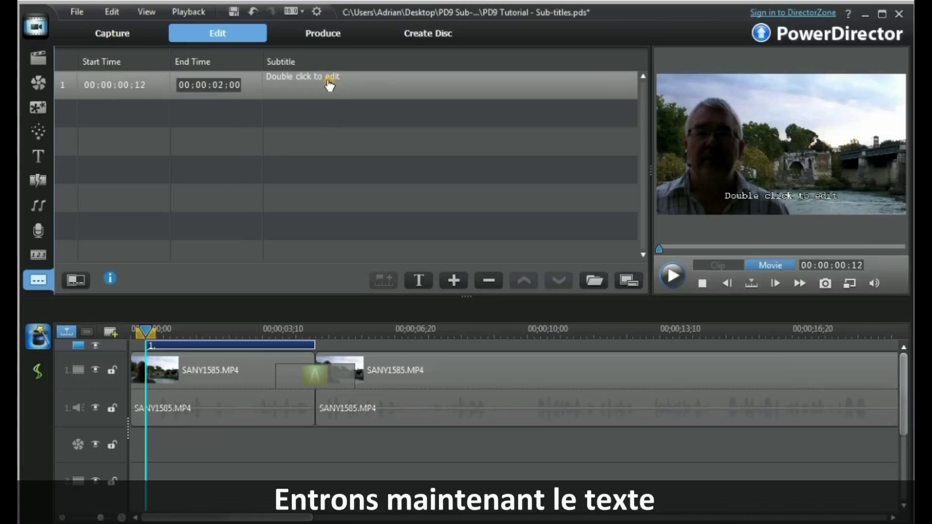
double_click(329, 85)
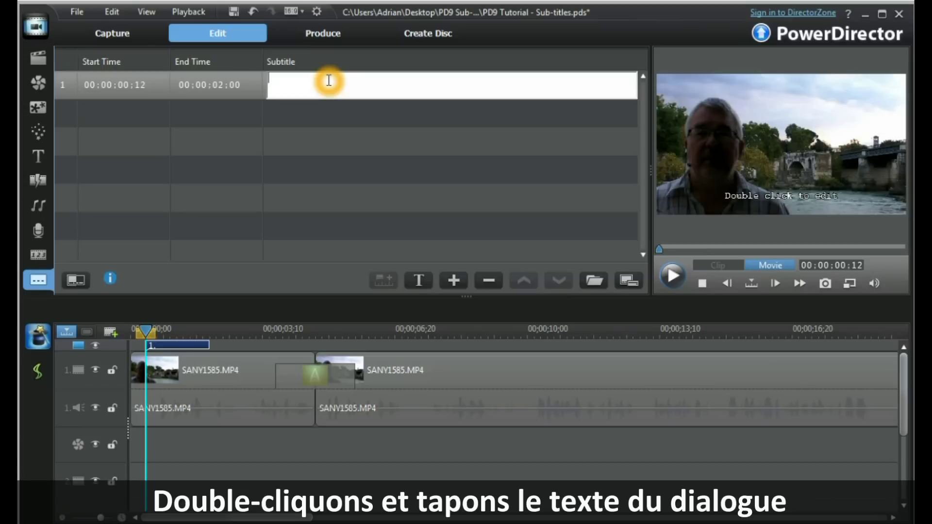
text(So good morning once ag)
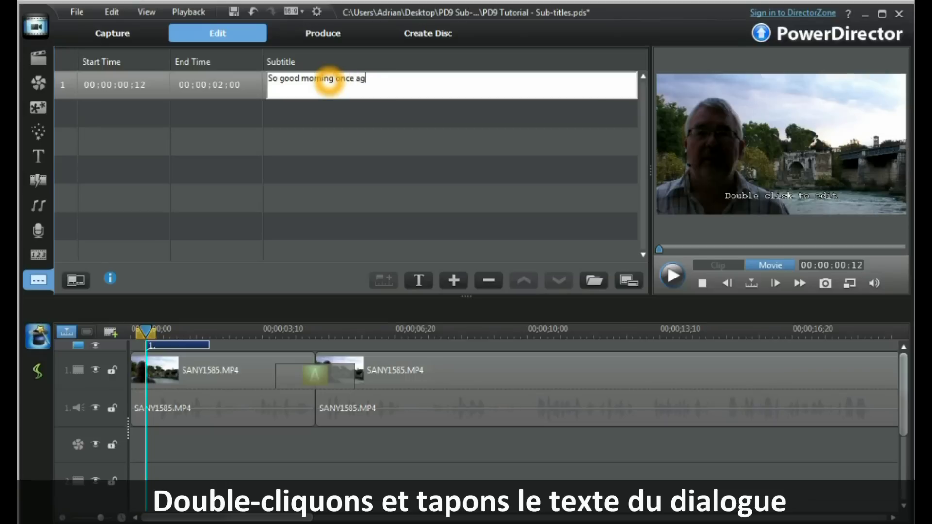
text(ain,)
click(361, 145)
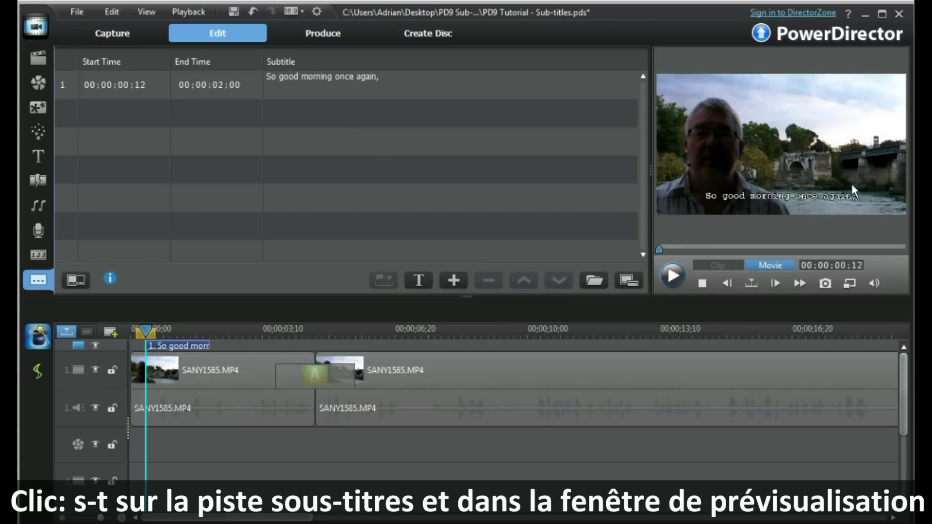
click(624, 447)
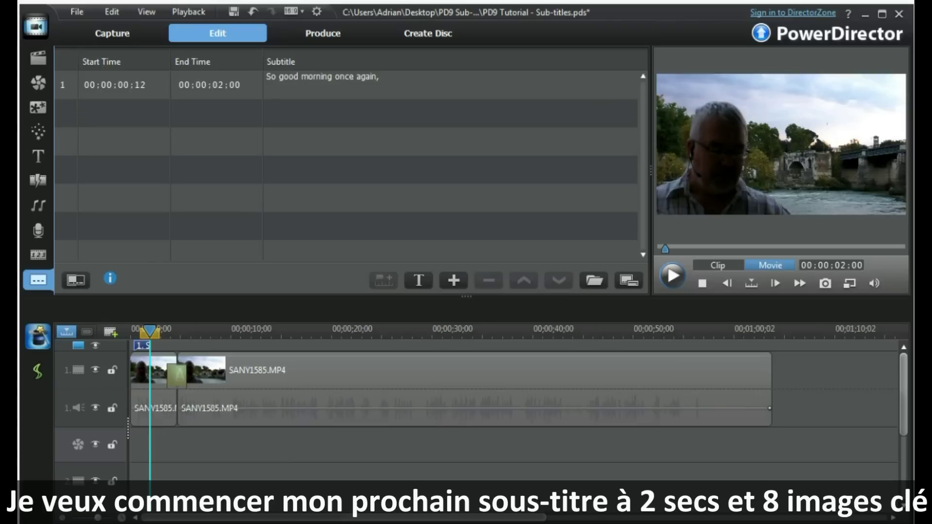
Move the playhead to 00:00:02:08 and add a second subtitle at that position
click(836, 265)
click(837, 264)
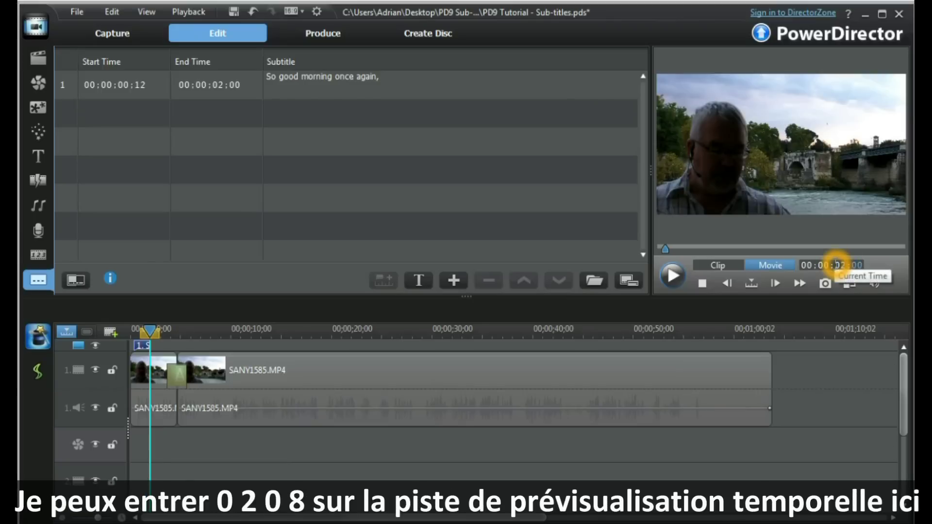
text(0208)
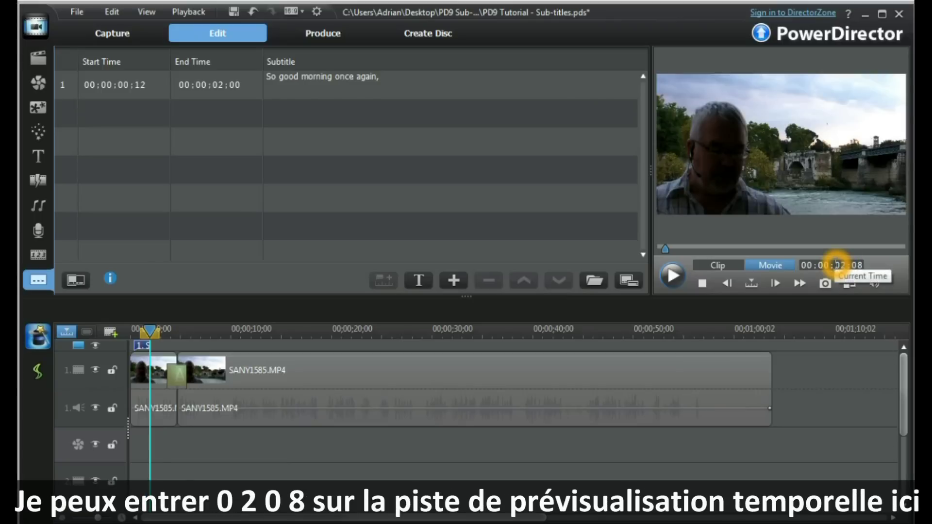
click(886, 268)
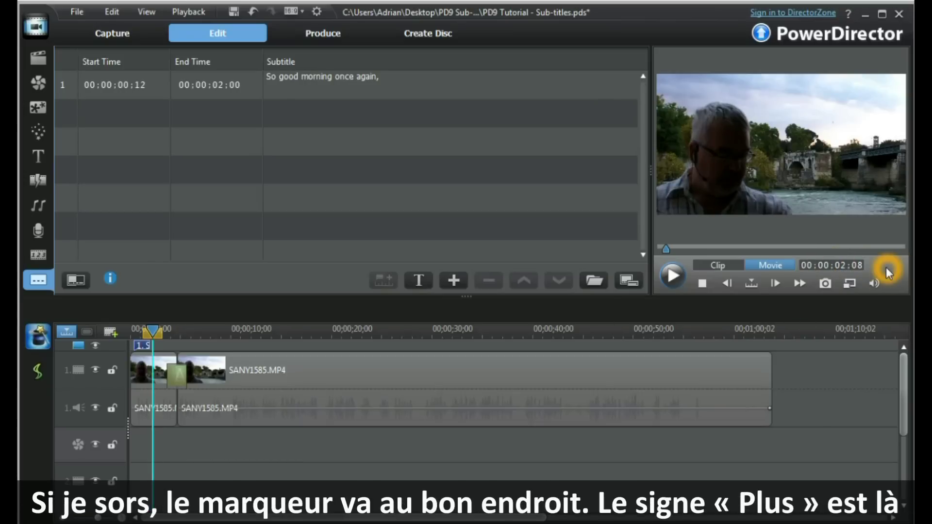
click(154, 334)
click(153, 335)
click(454, 280)
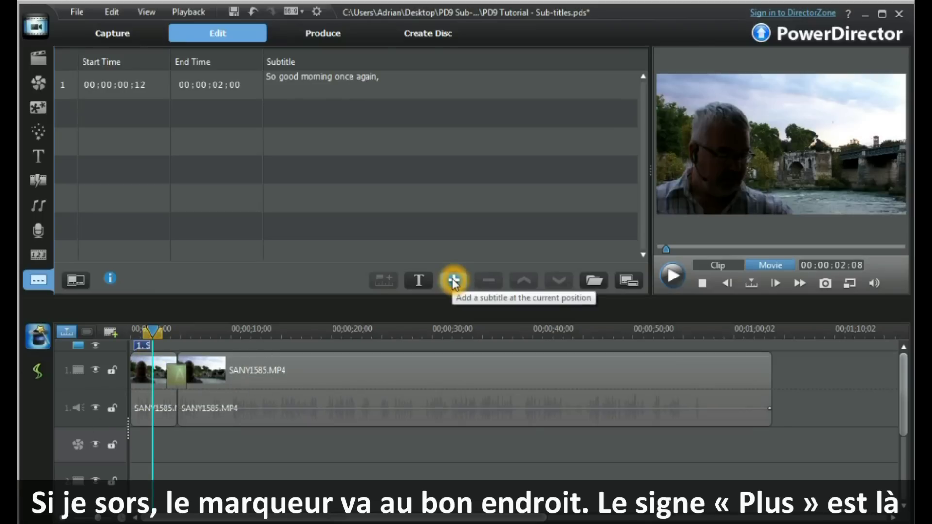
click(454, 280)
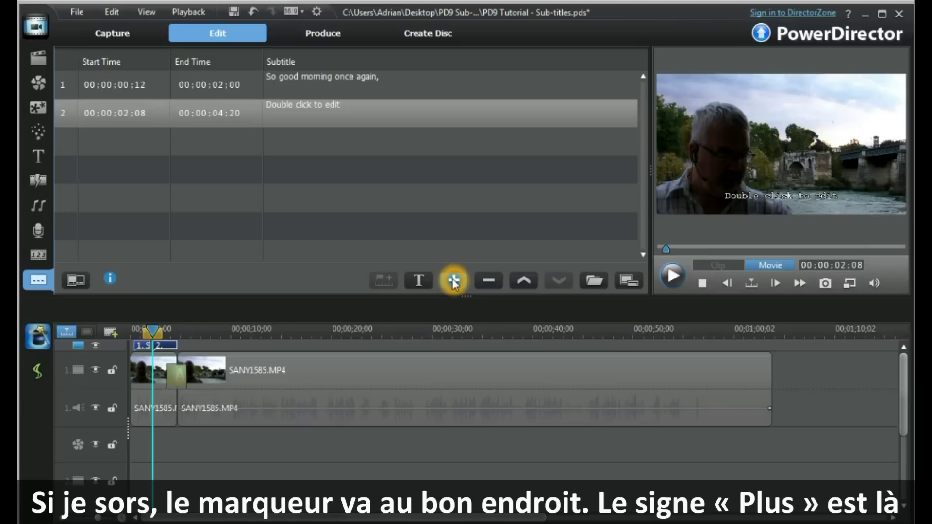
Examine the second subtitle's start time, end time and placeholder text, and its end edge on the subtitle track
click(126, 119)
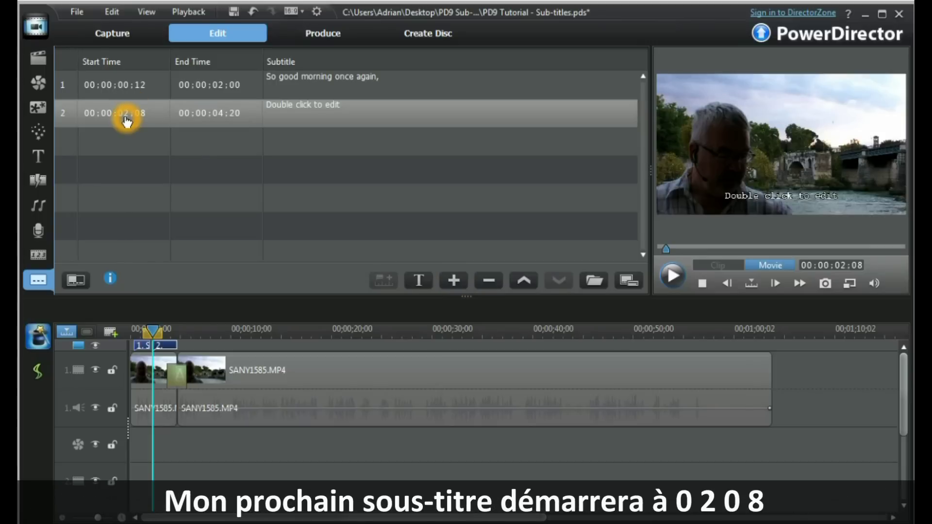
click(141, 121)
click(174, 345)
click(176, 346)
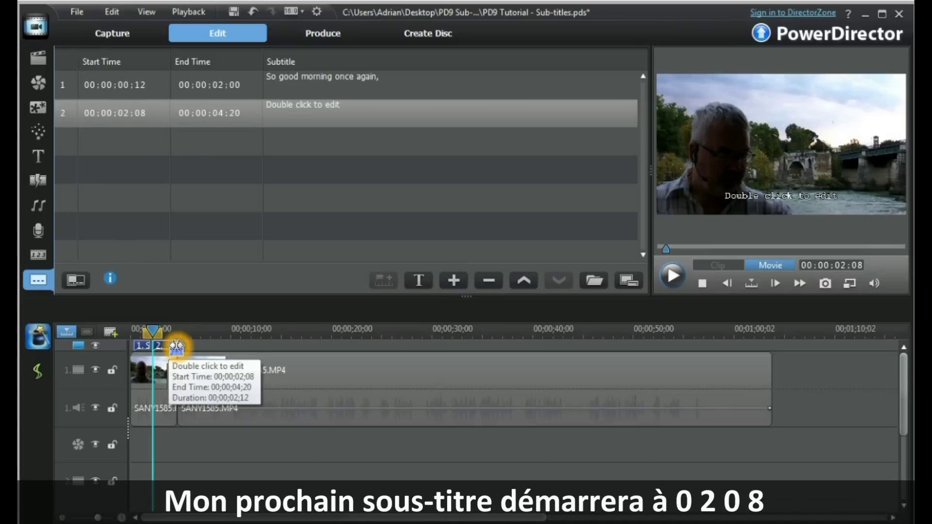
click(241, 115)
click(220, 117)
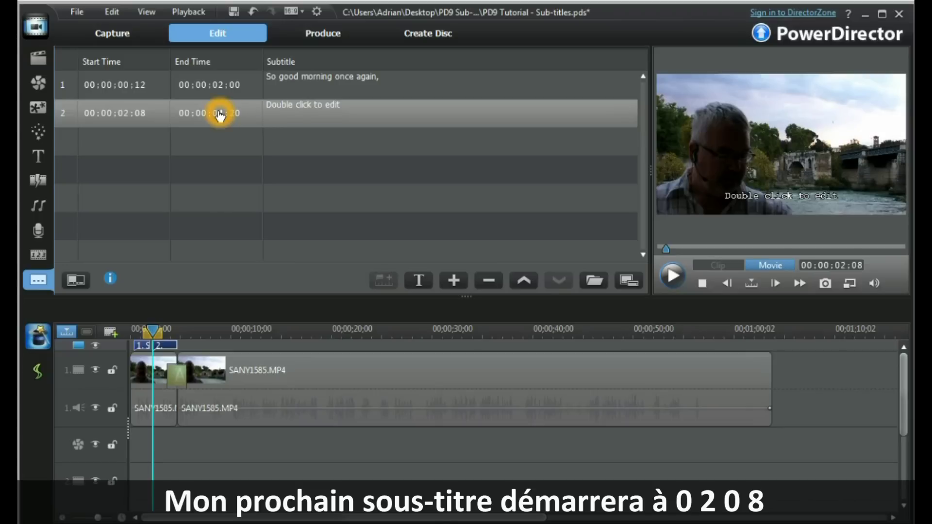
click(218, 121)
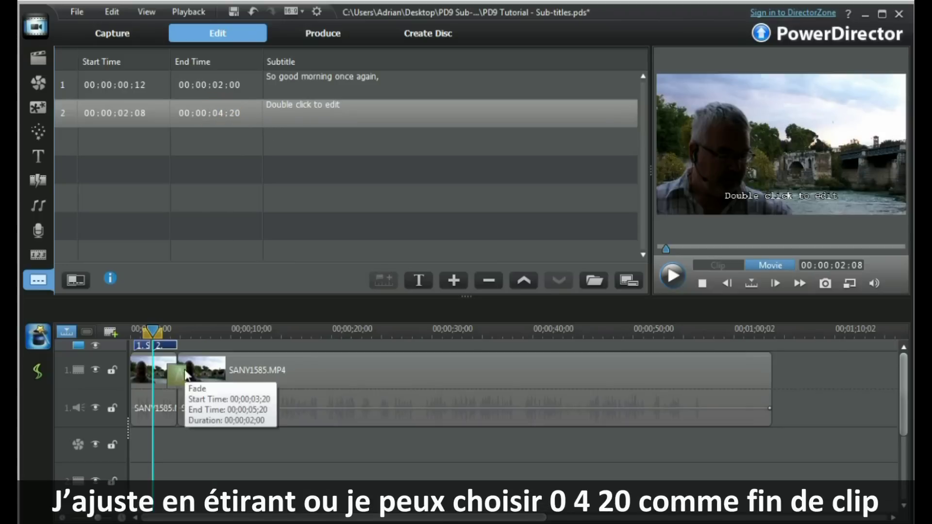
click(308, 114)
click(287, 111)
click(348, 112)
click(312, 114)
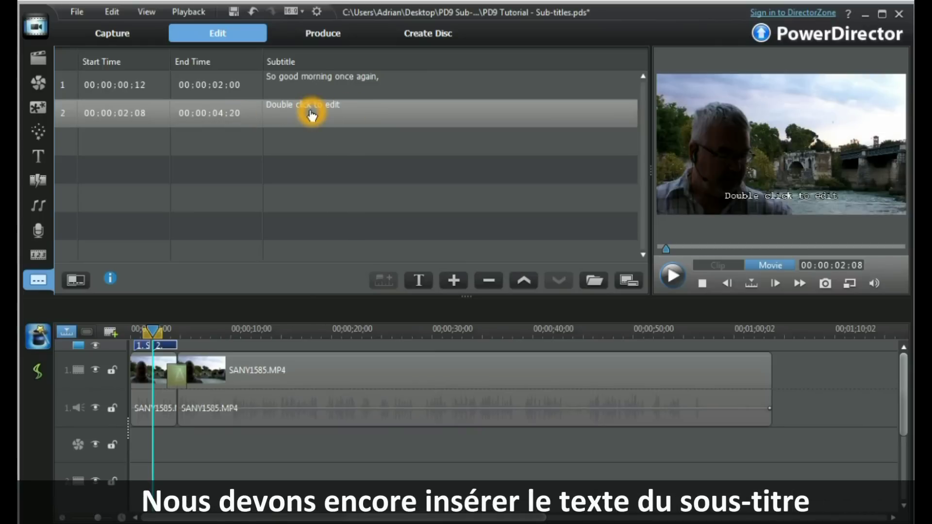
Play the movie from 00:00:05:02, mark three subtitle points at about 6, 8 and 10 seconds during playback, and pause
click(181, 328)
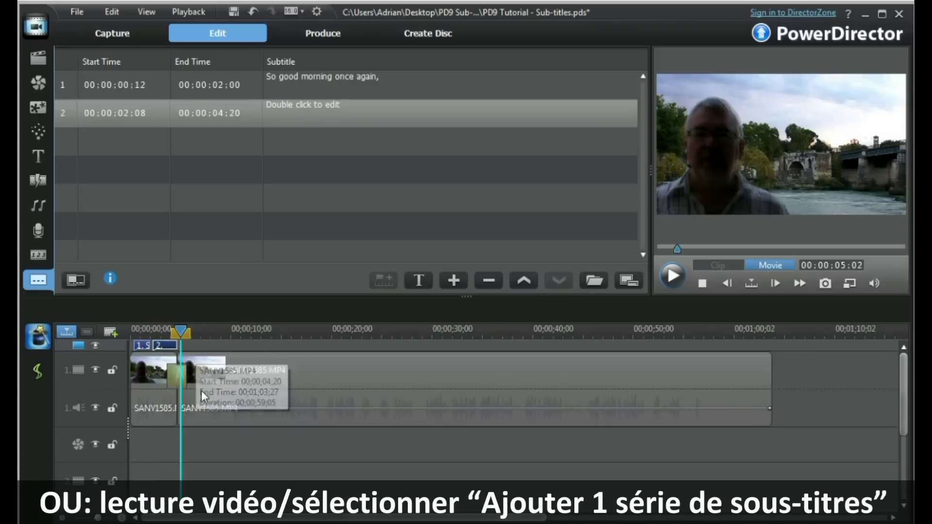
click(671, 277)
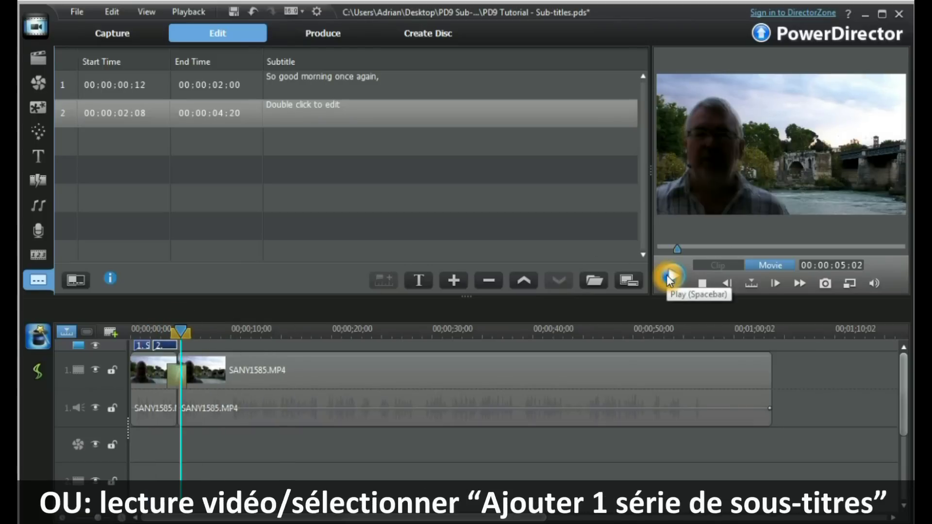
click(674, 277)
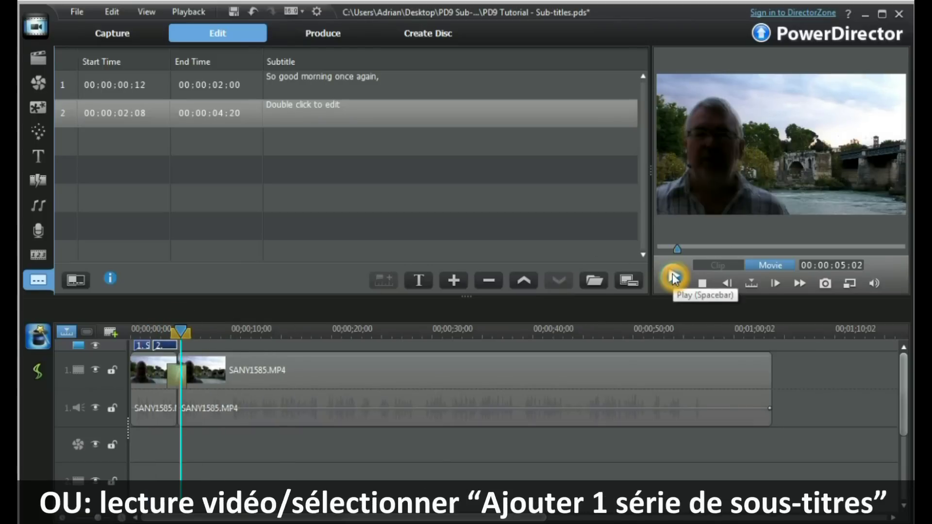
click(390, 278)
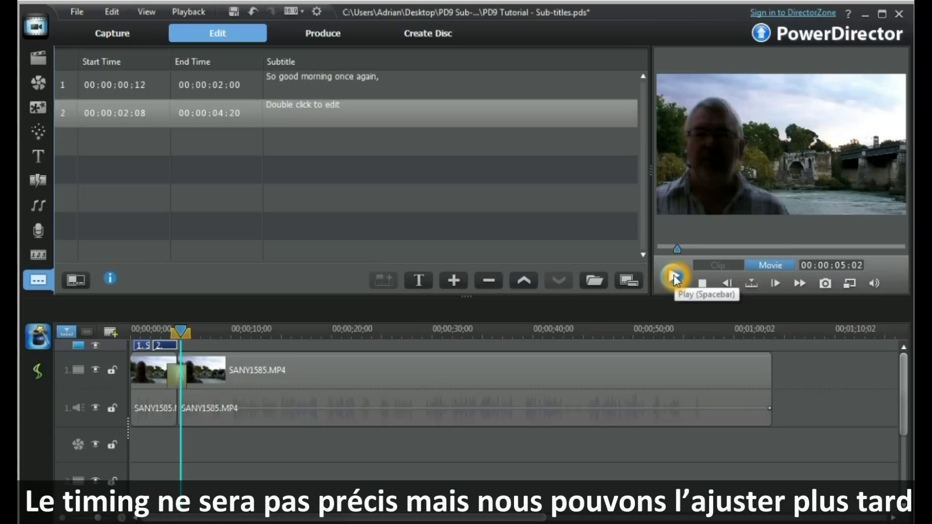
click(387, 281)
click(387, 281)
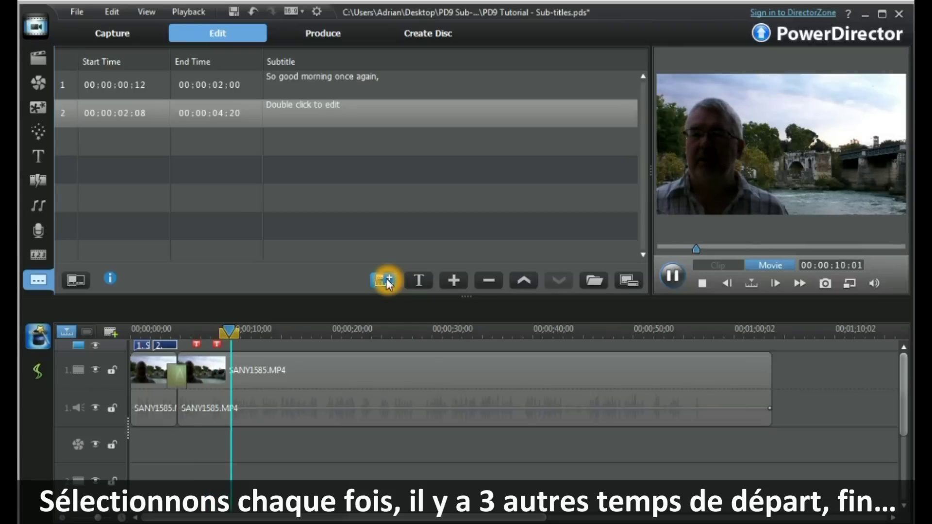
click(388, 282)
click(672, 275)
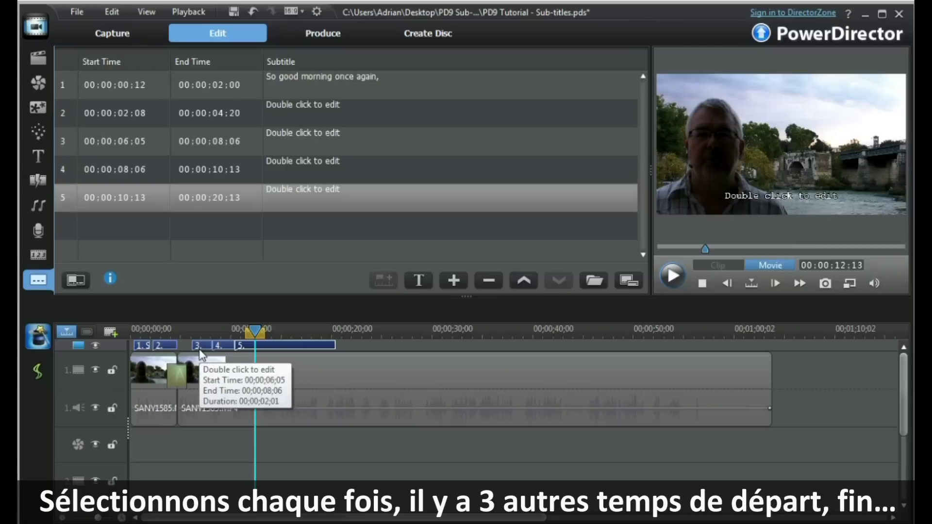
Examine the start times, end times and placeholder text of the marked subtitles in the list and on the subtitle track
click(249, 350)
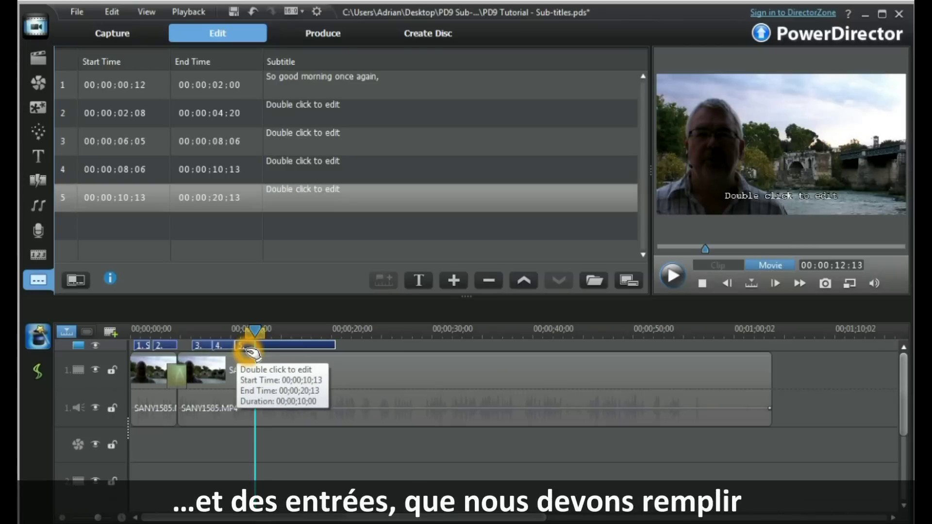
click(123, 143)
click(201, 145)
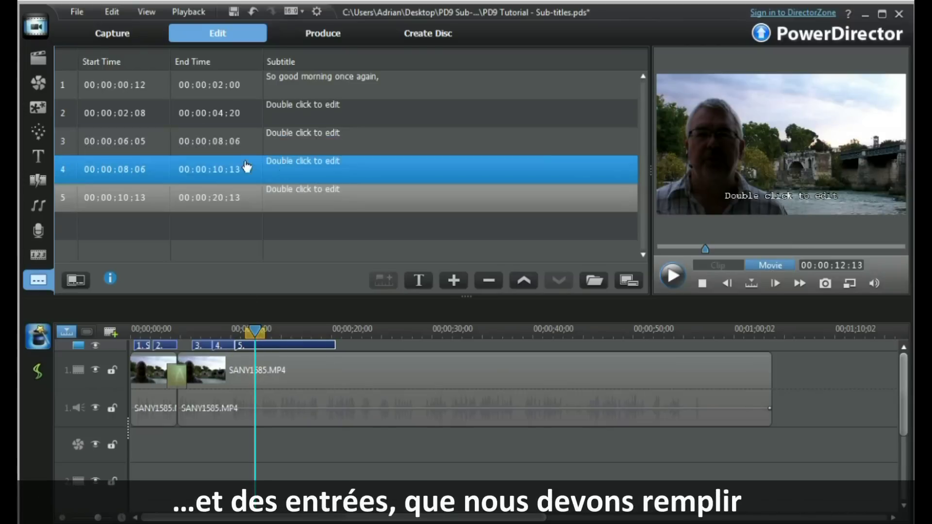
click(288, 206)
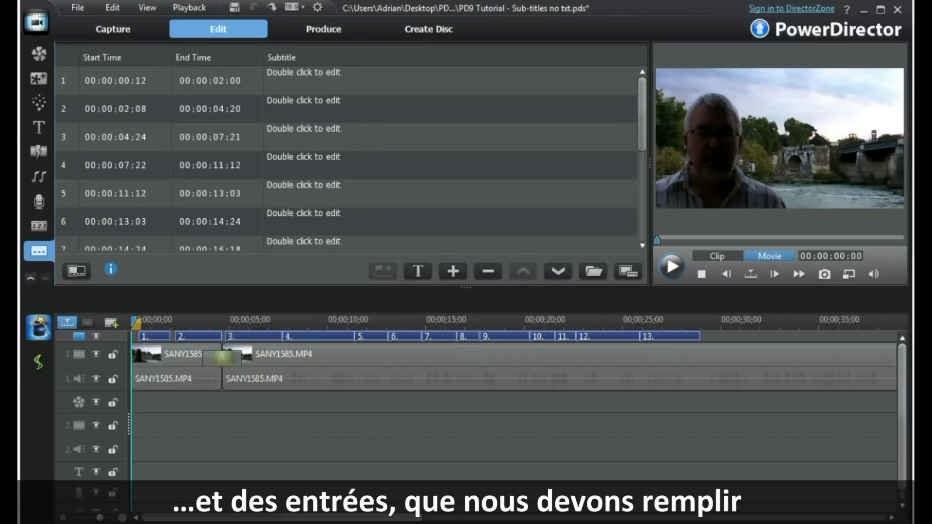
click(144, 137)
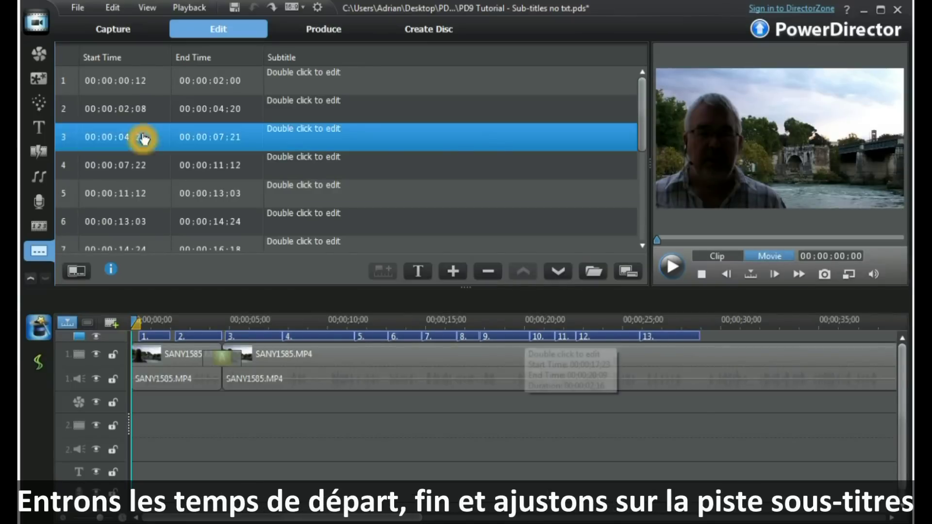
click(133, 87)
click(207, 87)
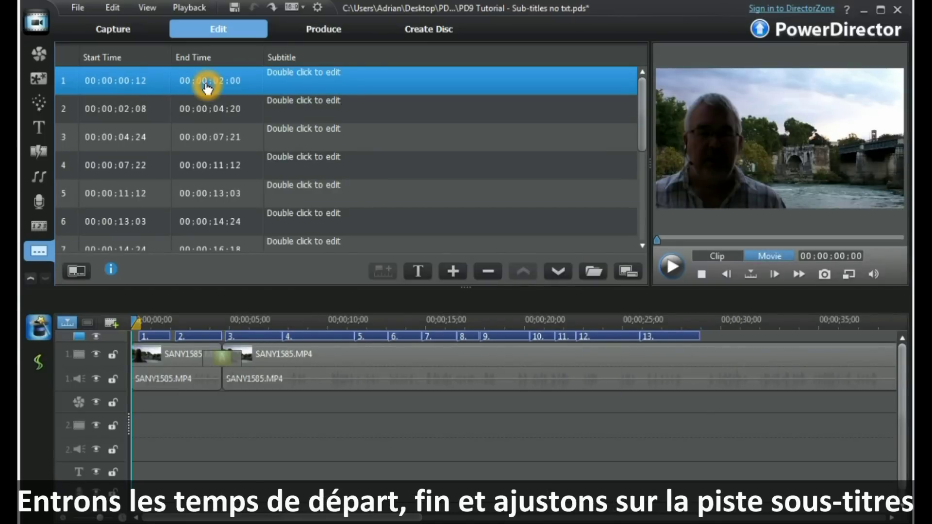
click(250, 334)
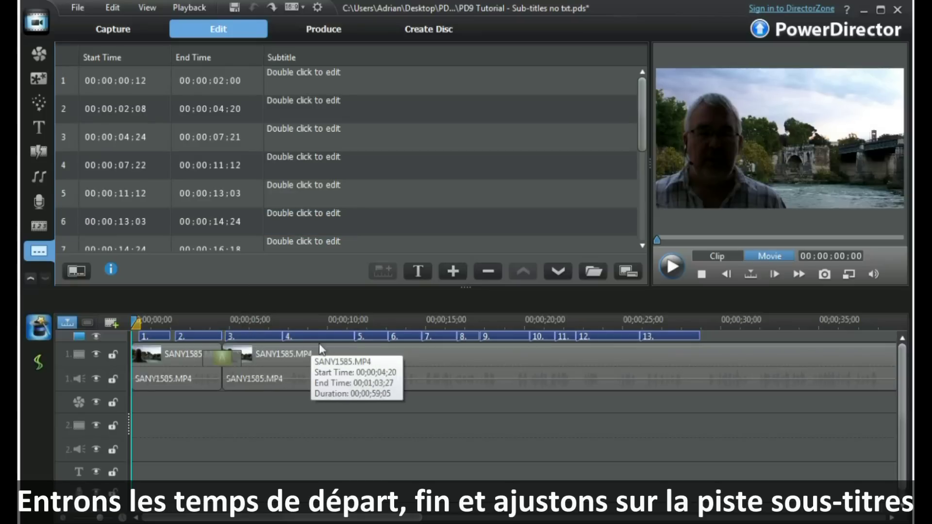
click(373, 336)
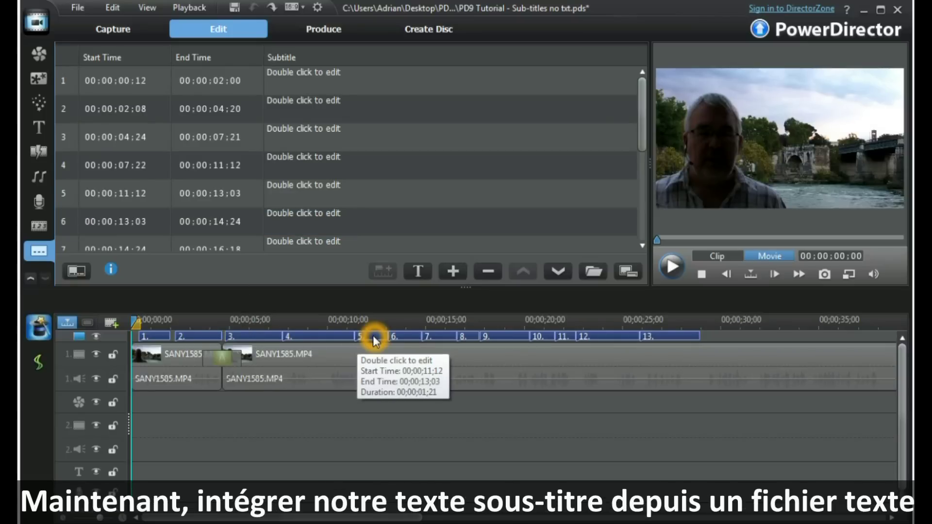
click(334, 79)
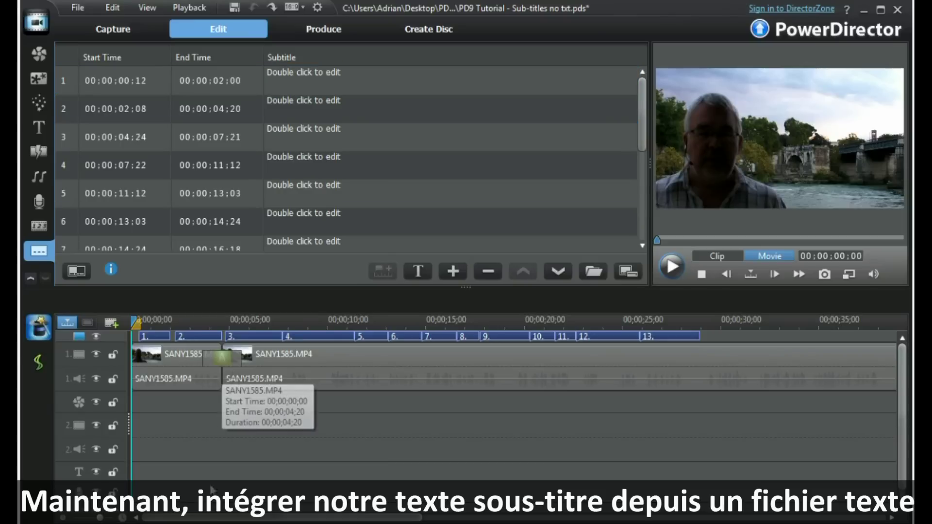
Review "Ponte Rotto txt file.txt" in Notepad and import it in PowerDirector, replacing all existing subtitle text
key(alt+Tab)
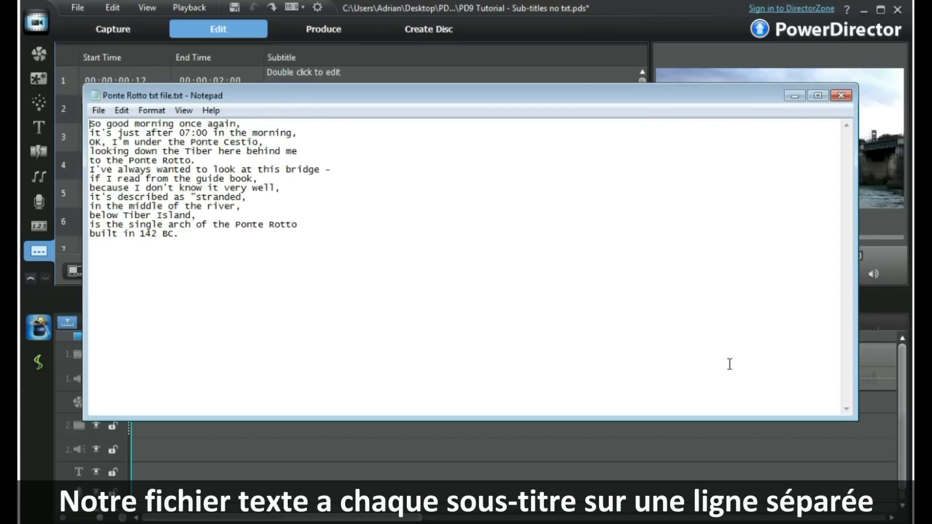
click(838, 97)
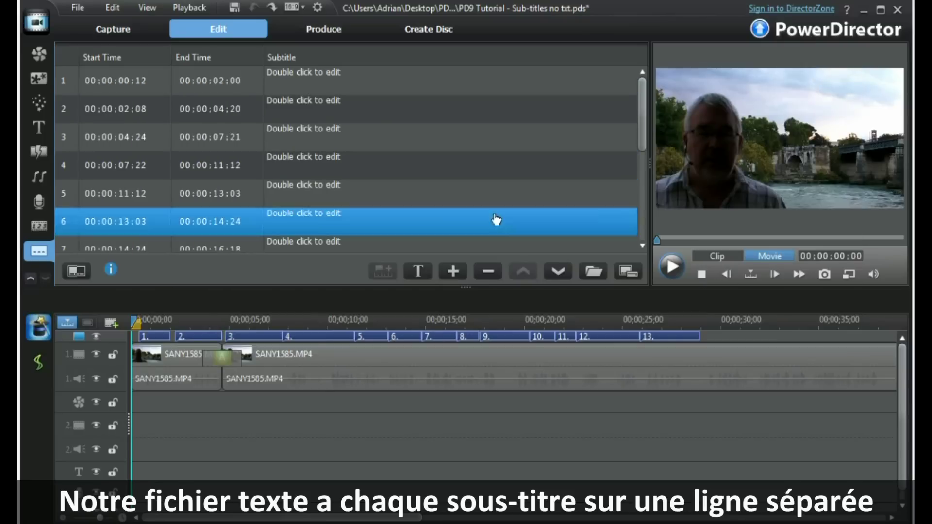
click(597, 273)
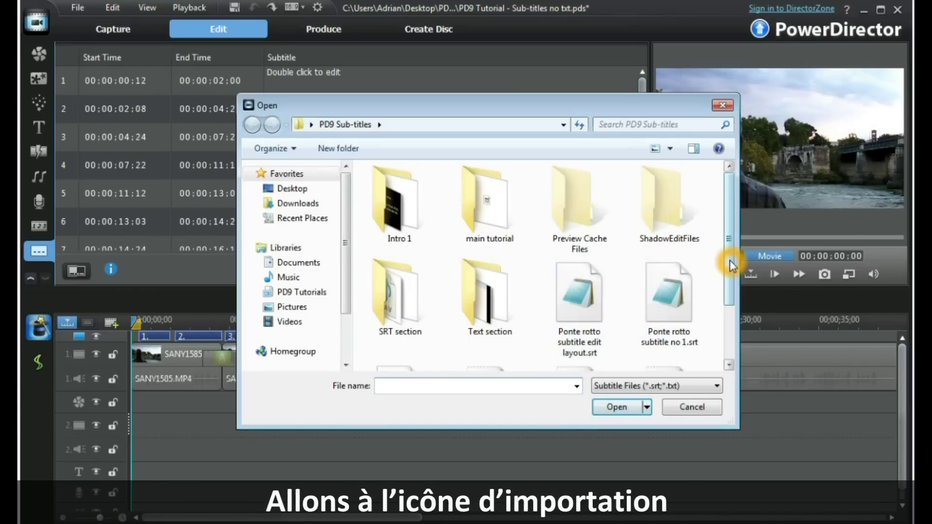
drag(730, 262, 735, 334)
click(671, 322)
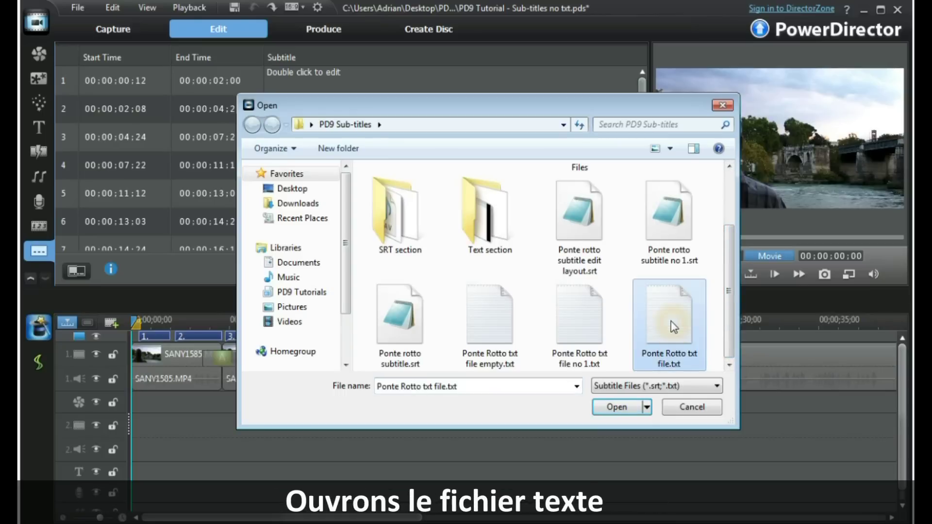
click(612, 410)
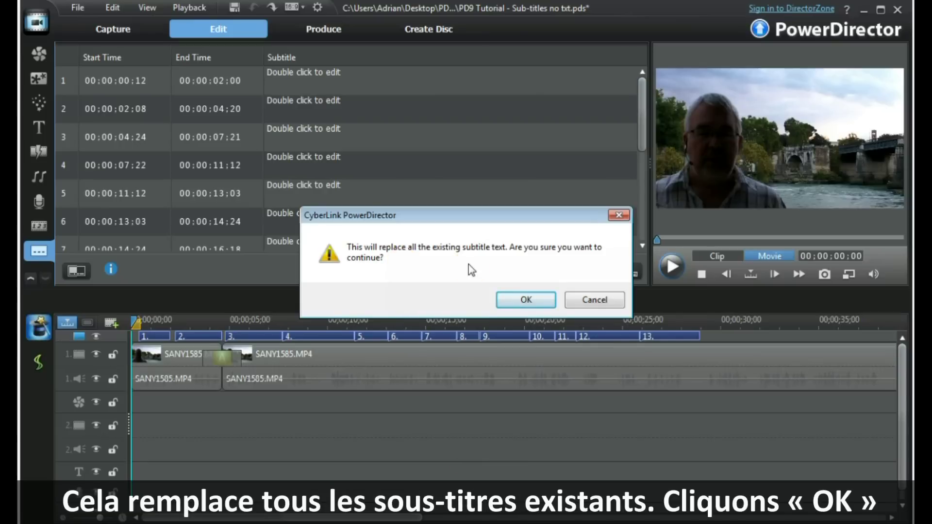
click(527, 300)
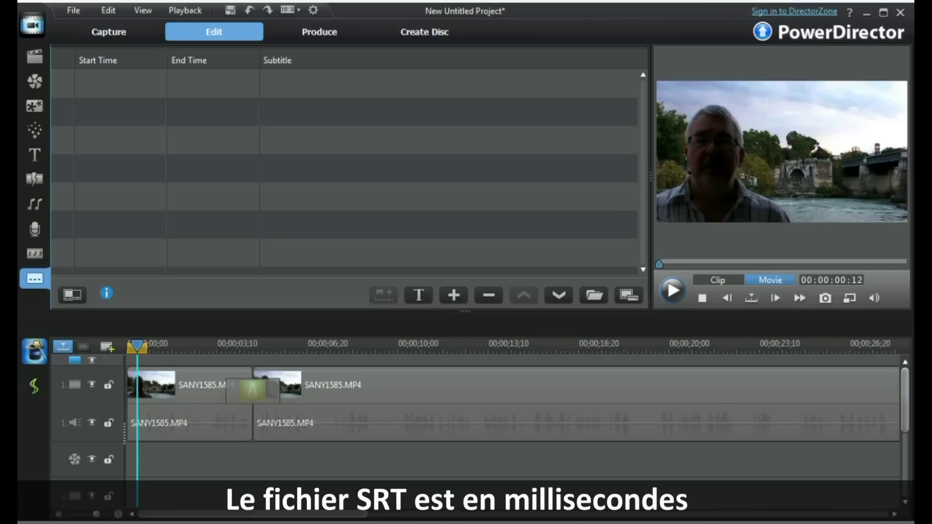
Switch to Notepad to examine the millisecond timecodes in "Ponte rotto subtitle.srt", and close the file
key(alt+Tab)
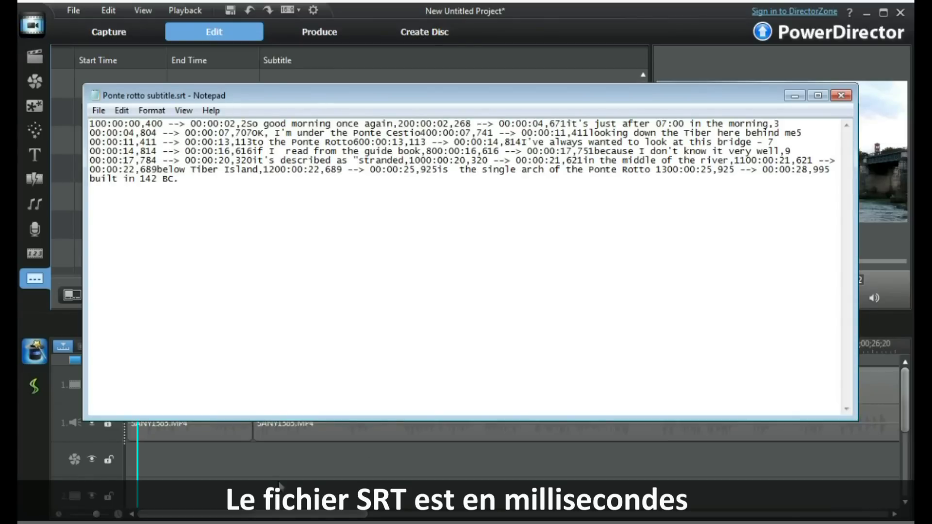
click(147, 123)
click(153, 124)
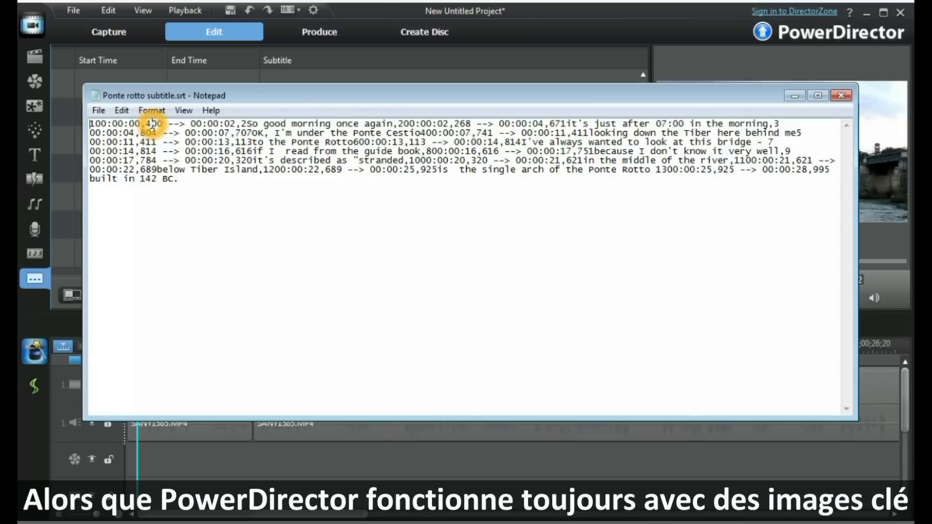
click(845, 97)
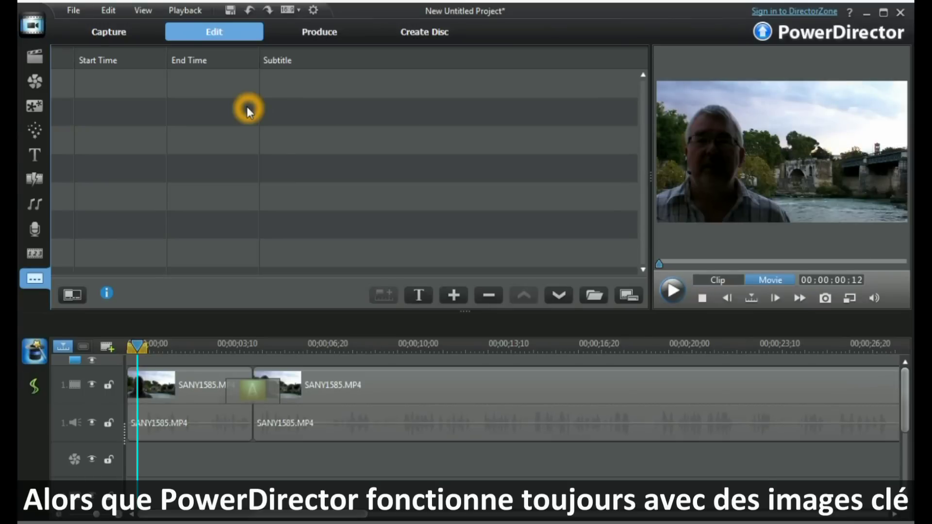
Import the subtitle file "Ponte rotto subtitle.srt" from the PD9 Sub-titles folder
click(593, 297)
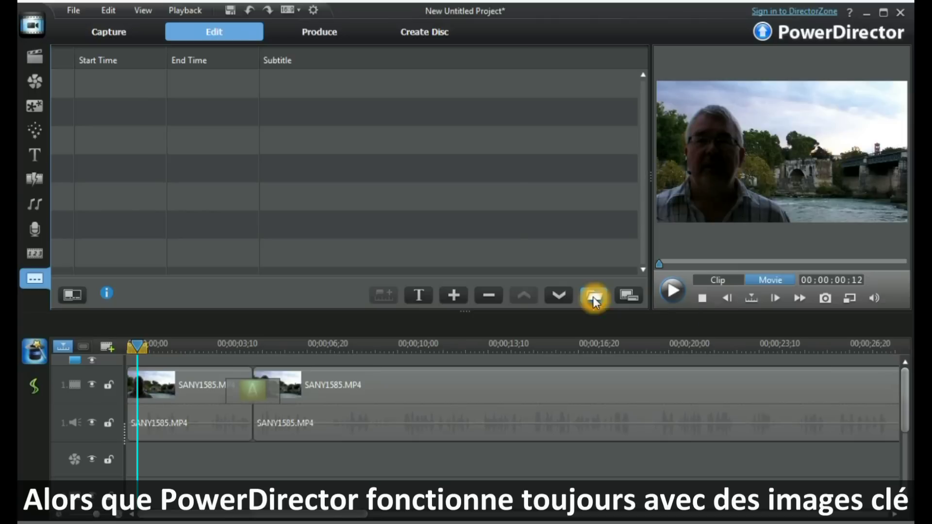
drag(509, 182, 508, 235)
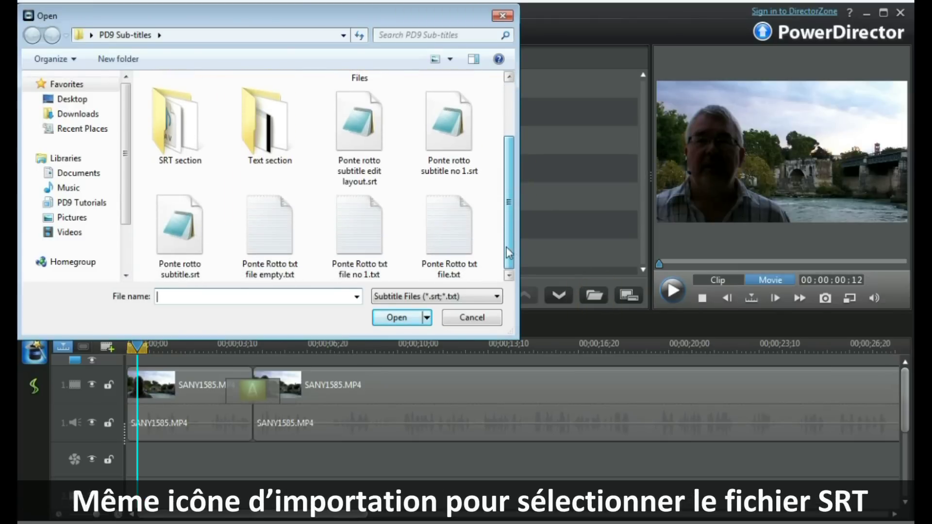
click(190, 224)
click(396, 317)
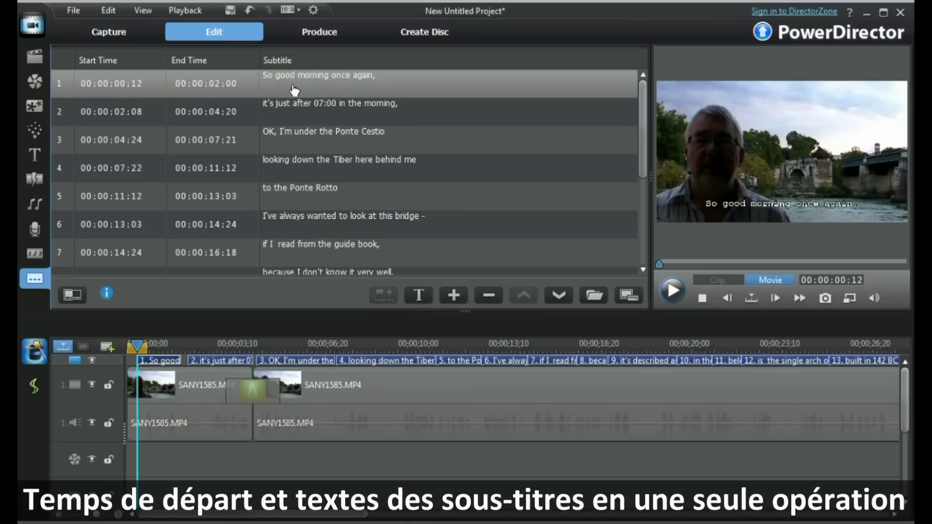
Examine the imported subtitle texts and the frame value in the first subtitle's start time
click(316, 253)
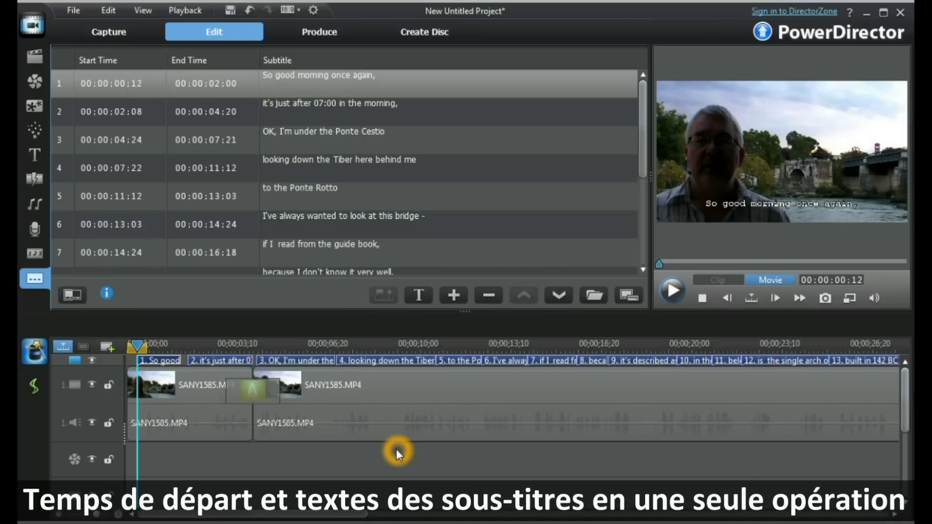
click(133, 94)
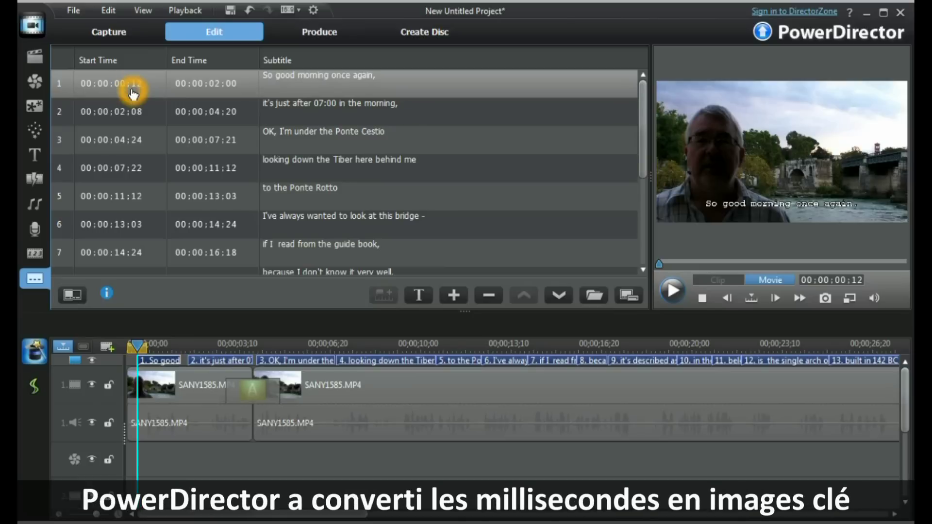
click(139, 90)
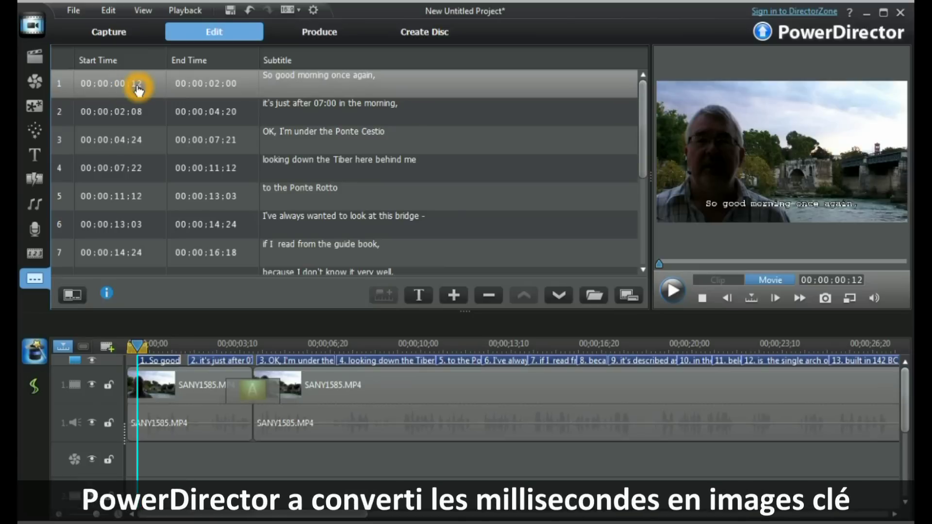
click(138, 89)
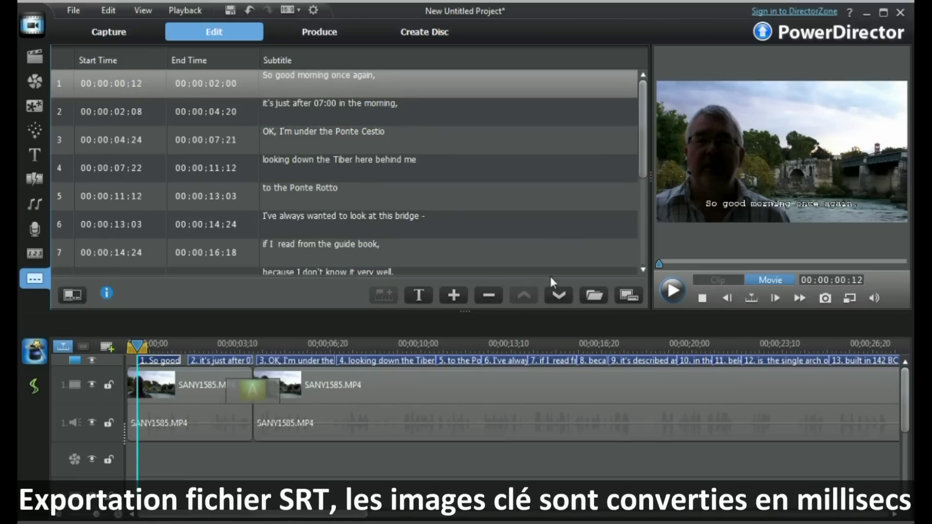
Export the subtitles as "subtitle.srt" in the PD9 Mobile Devices folder and check the first subtitle's start time
click(632, 298)
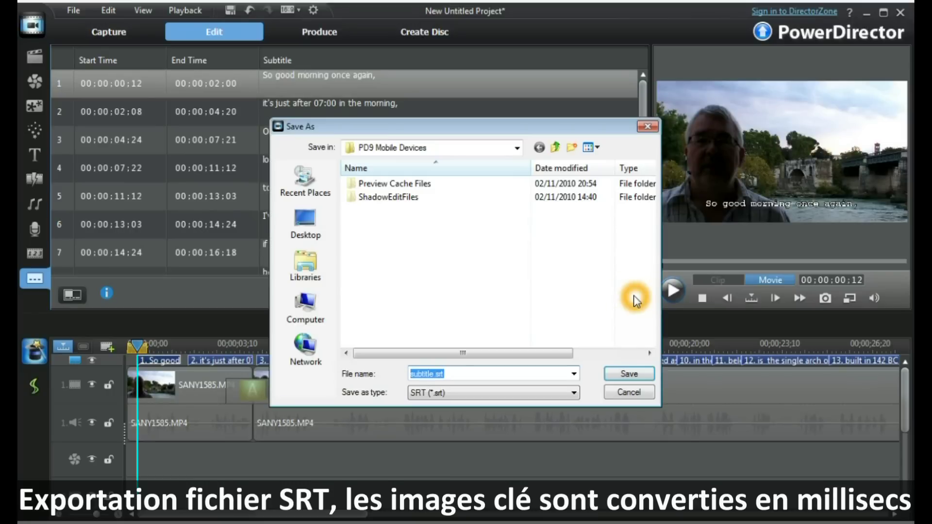
click(627, 377)
click(133, 88)
click(136, 88)
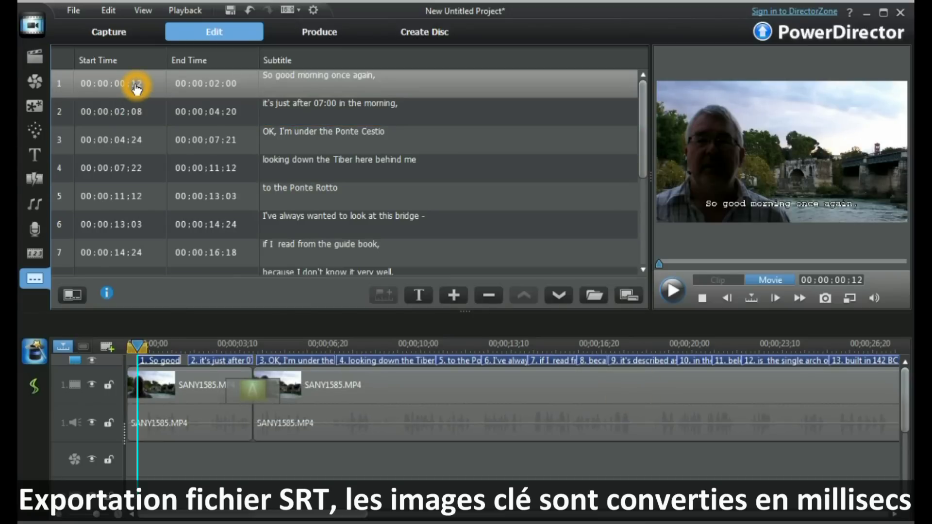